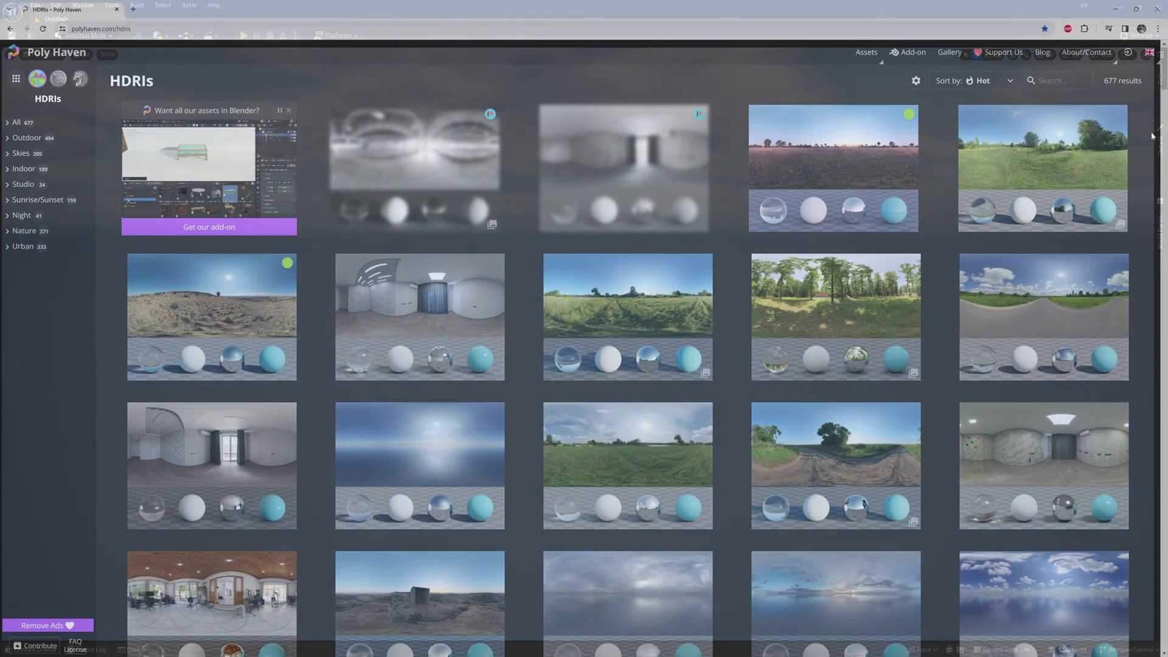
- Browse the Outdoor HDRI category and open the Resting Place HDRI
scroll(1151, 136, down, 5)
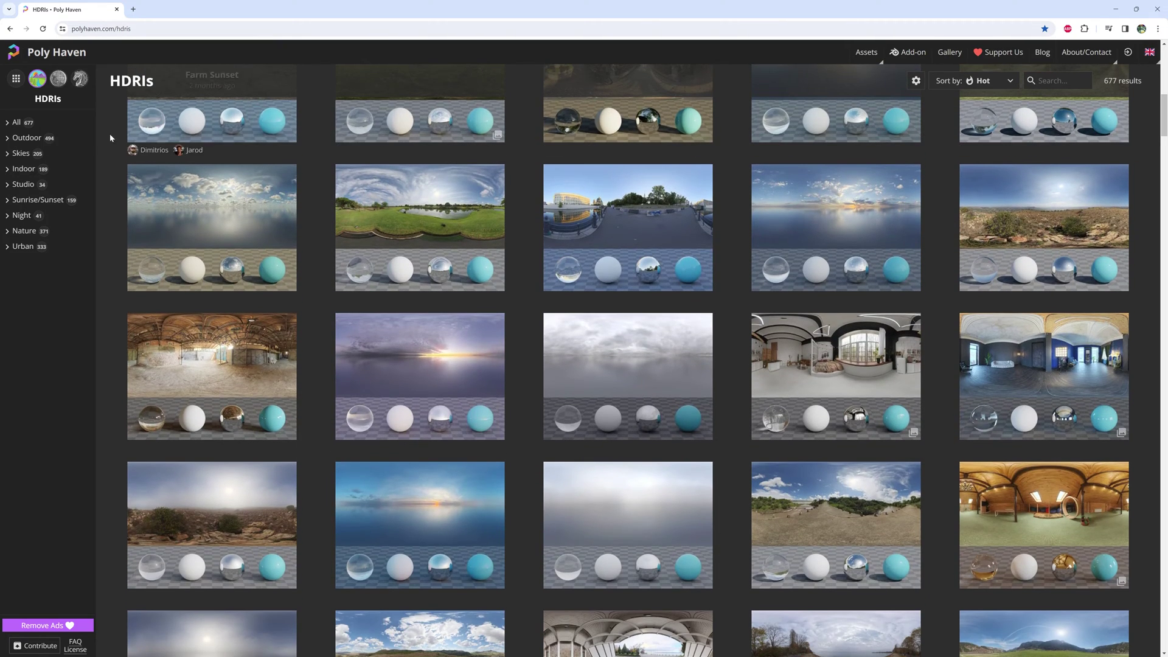
click(27, 138)
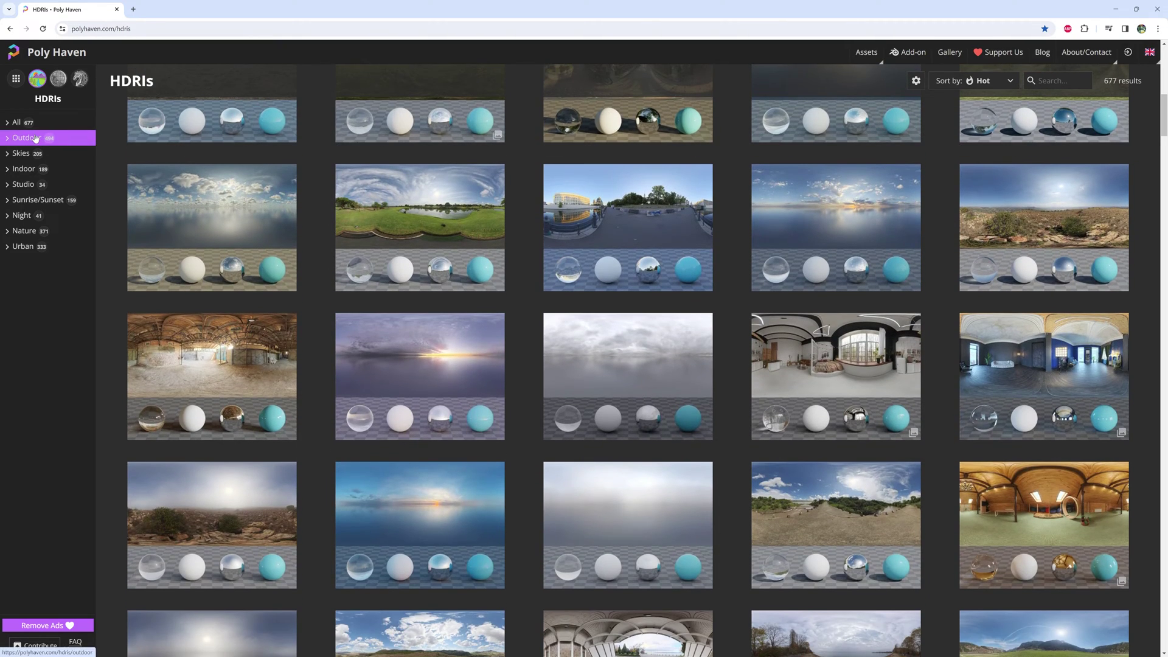
click(826, 312)
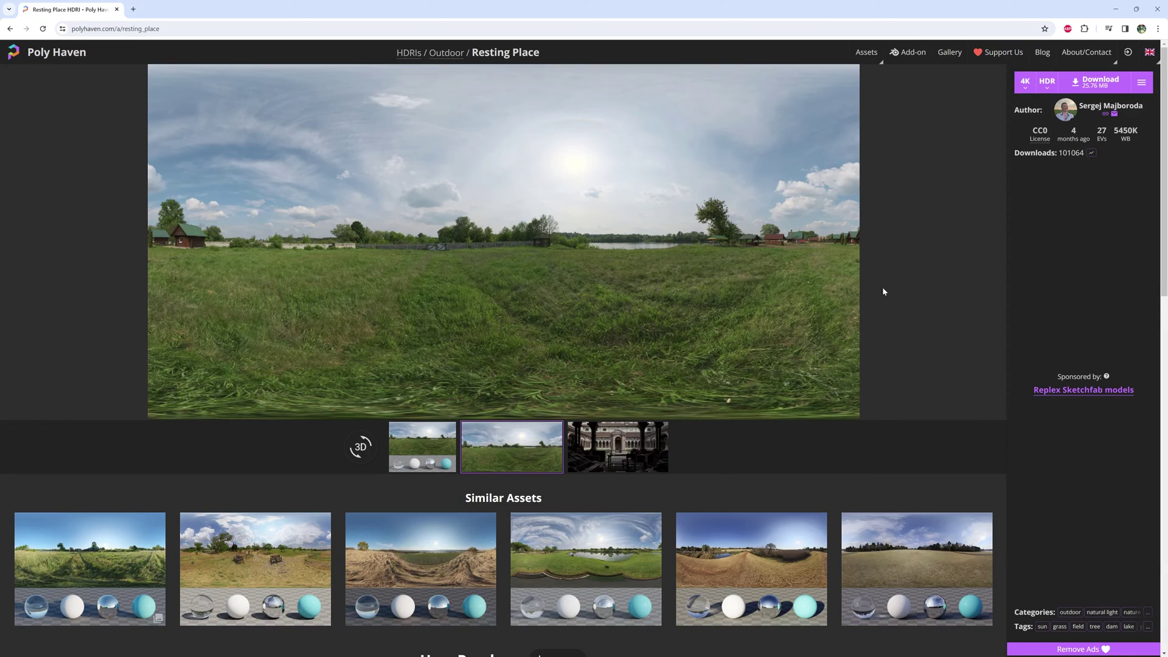
- Set the Resting Place download to 8K HDR and import resting_place_8k.hdr into the Skies content folder in Unreal Engine
click(1025, 82)
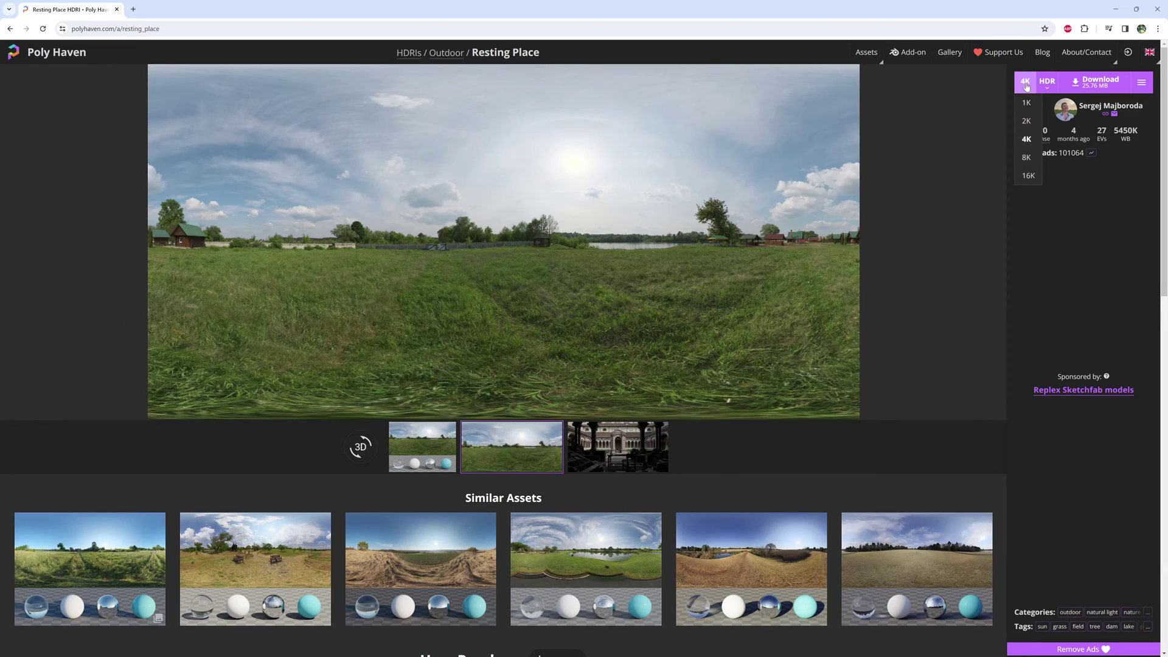
click(1027, 159)
click(1047, 84)
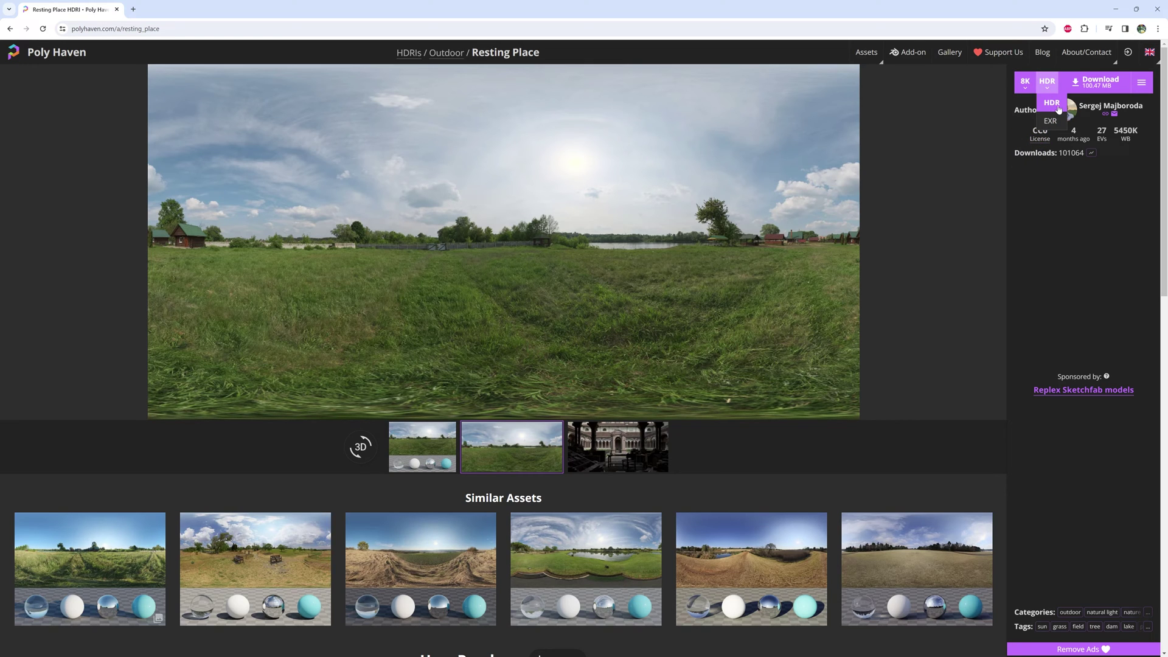
click(1052, 104)
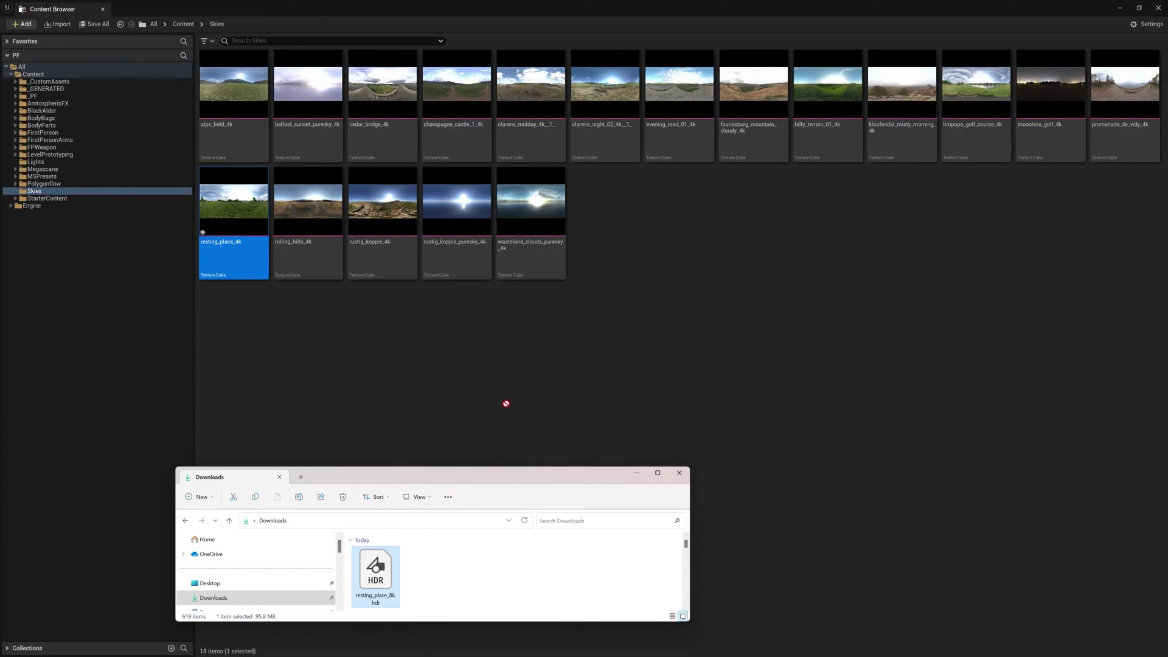
drag(506, 403, 520, 382)
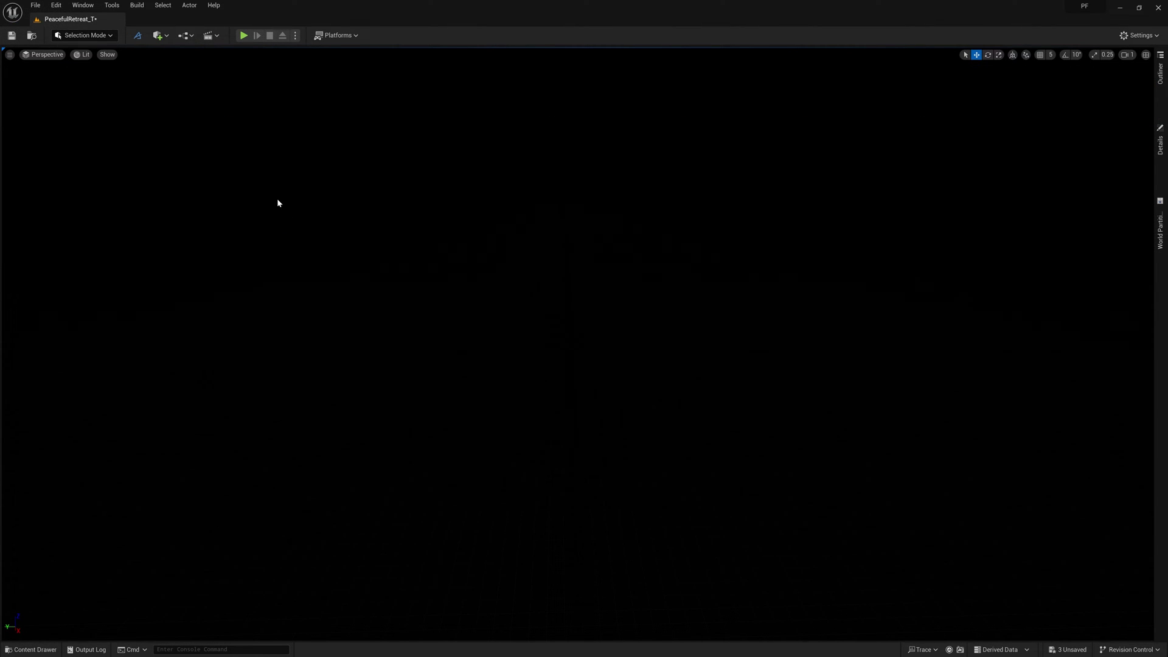
- Add an HDRI Backdrop light actor to the empty level
click(168, 44)
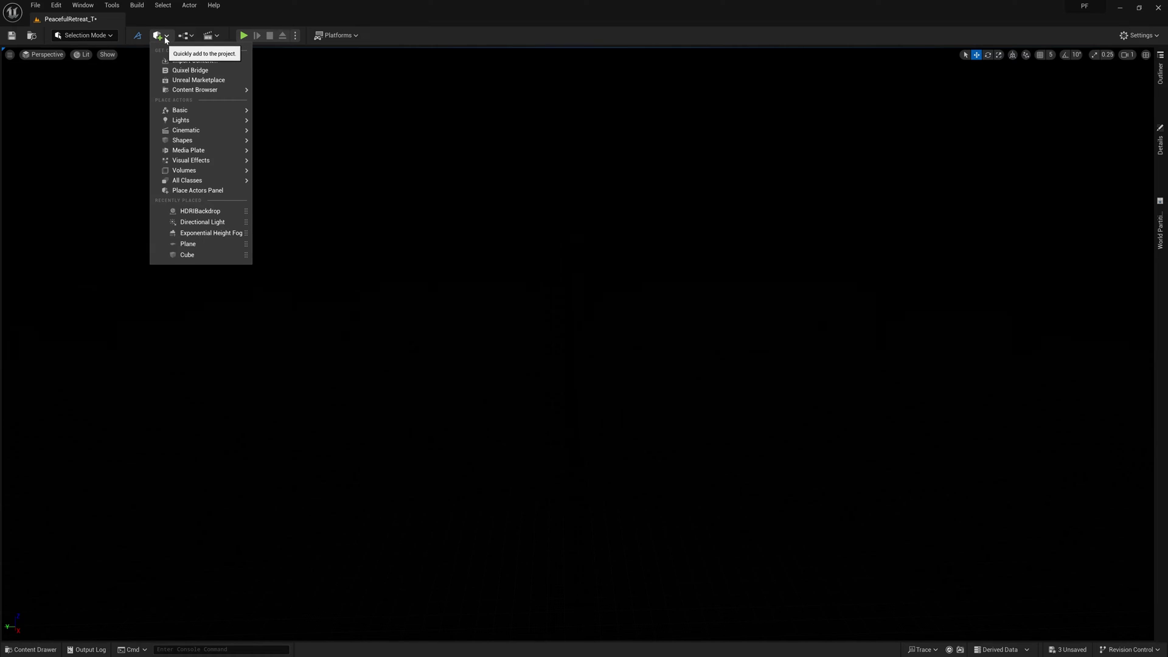
mouse_move(209, 122)
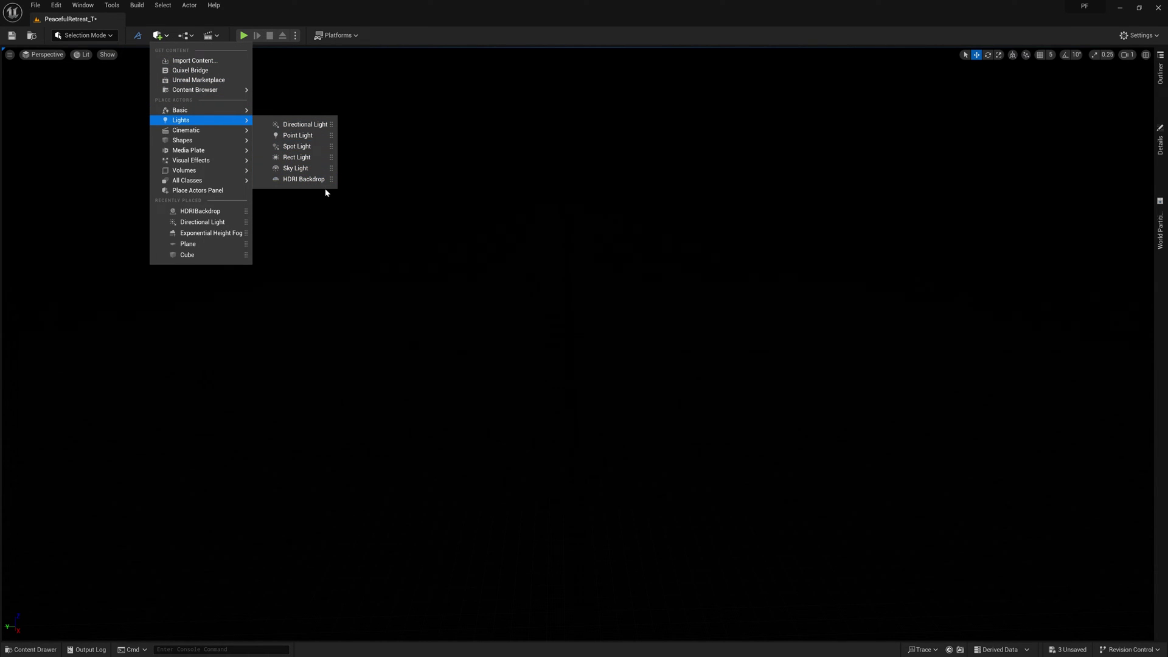
click(305, 178)
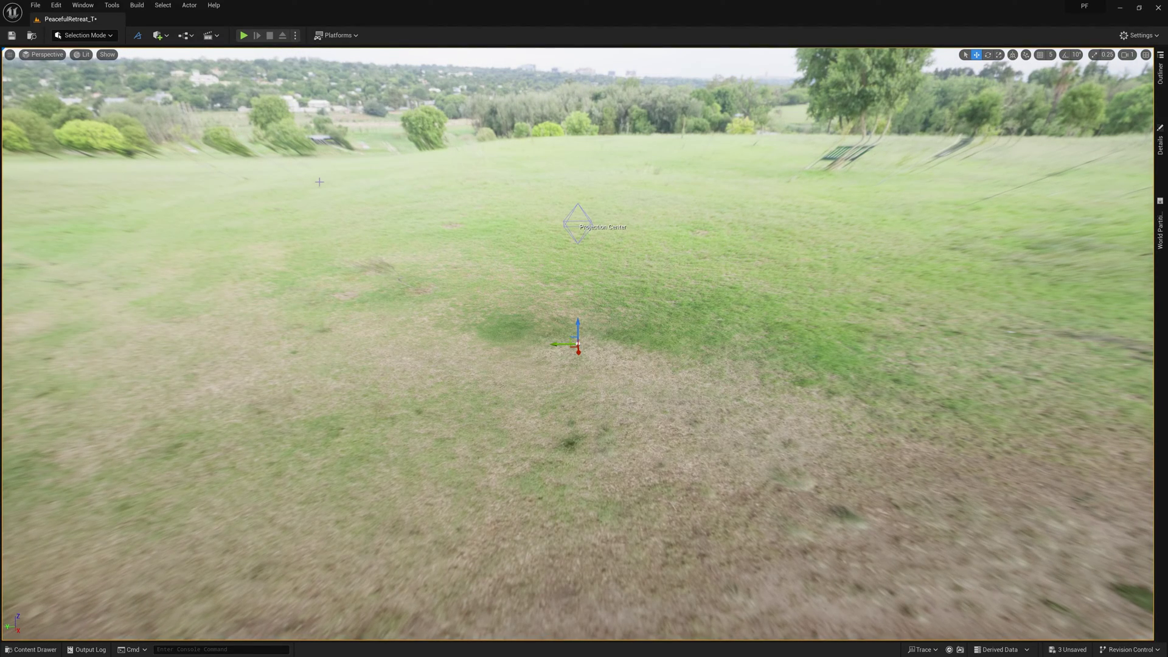
right_drag(319, 182, 466, 221)
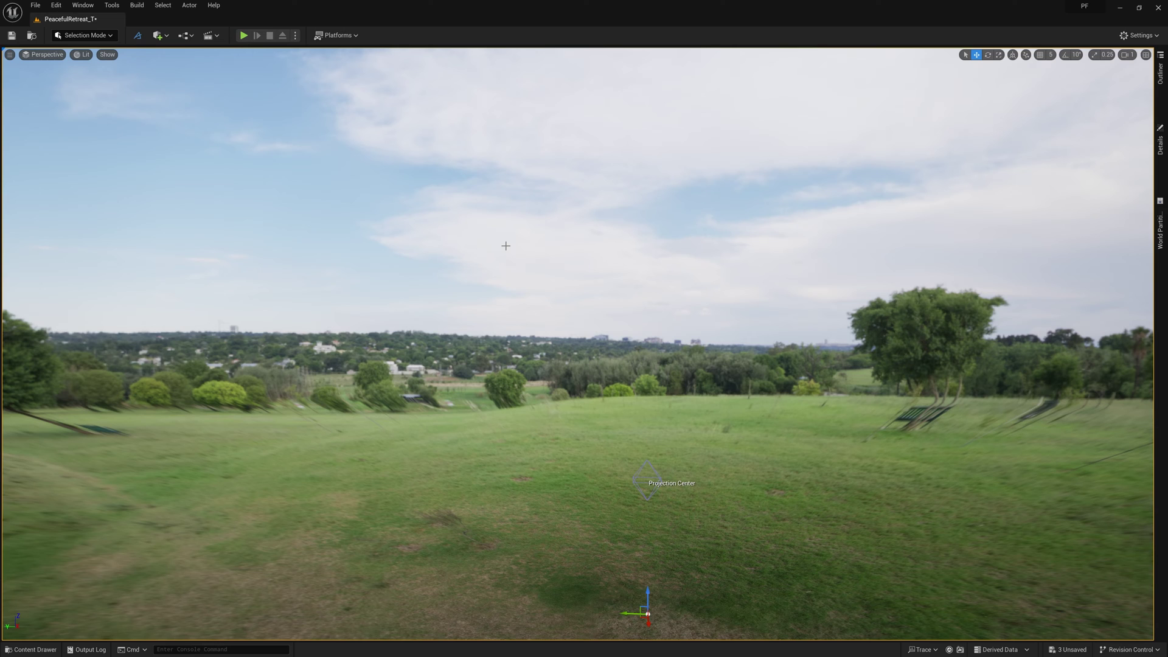
- Replace the static mesh of the HDRI backdrop's Geometry component with EditorSkySphere
click(1160, 149)
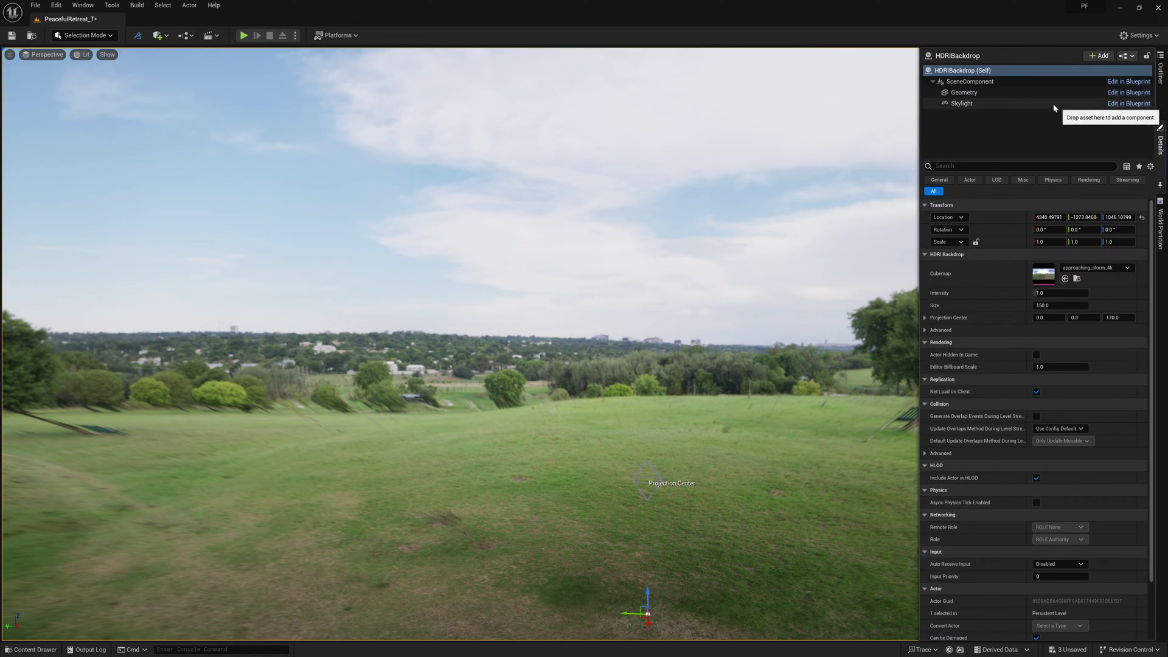
click(1027, 95)
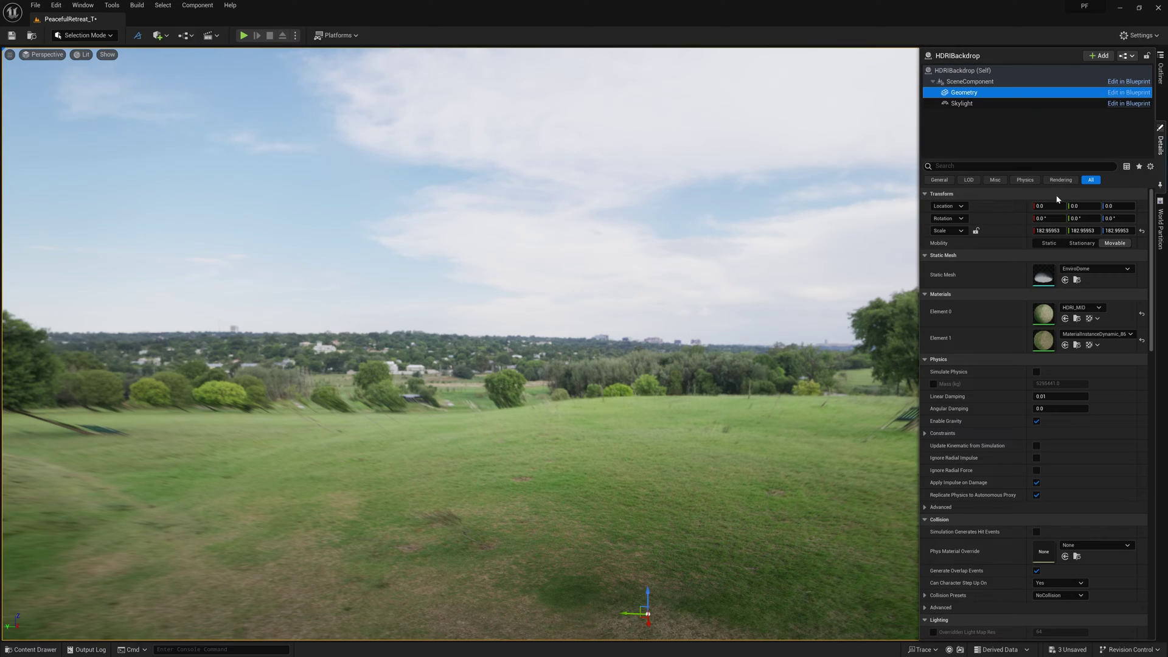
click(1076, 272)
scroll(1114, 414, up, 5)
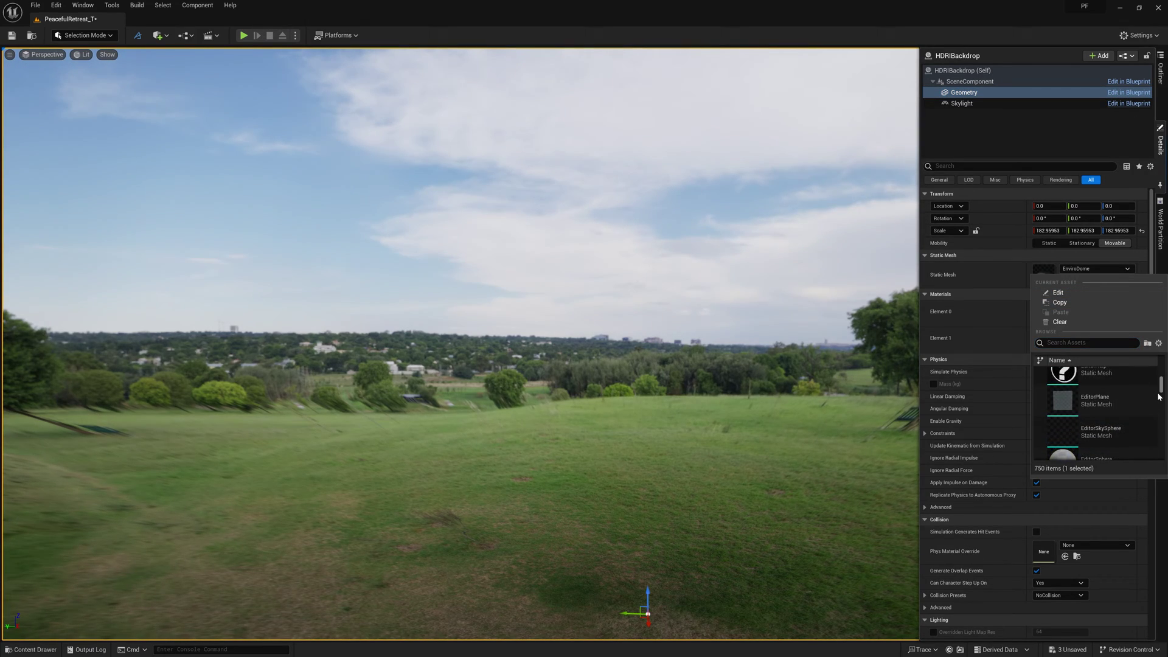
click(1115, 414)
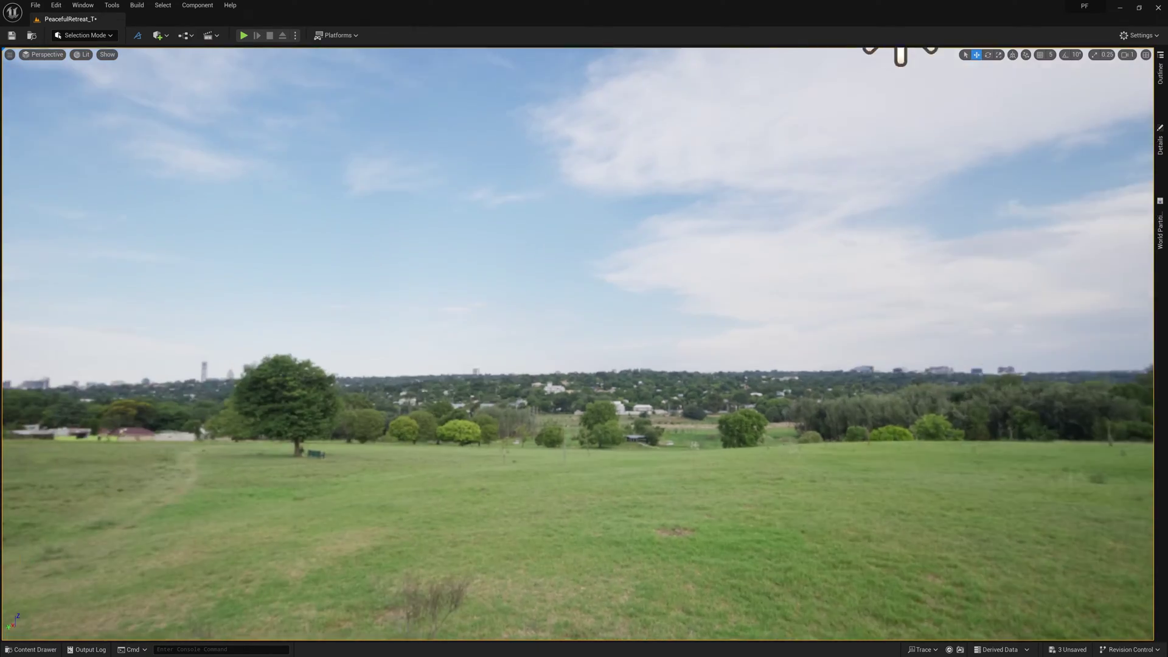
right_drag(913, 420, 839, 420)
- Set the HDRI backdrop's intensity to 0.5 and replace its cubemap with the Resting Place sky texture
click(1160, 143)
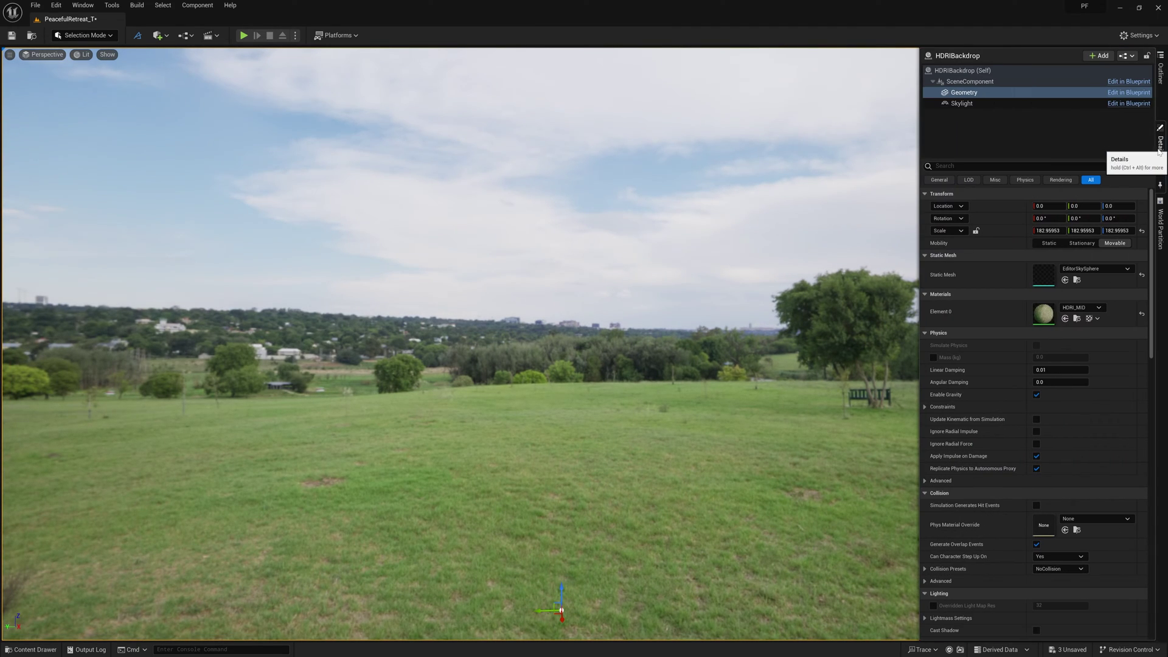
click(1025, 104)
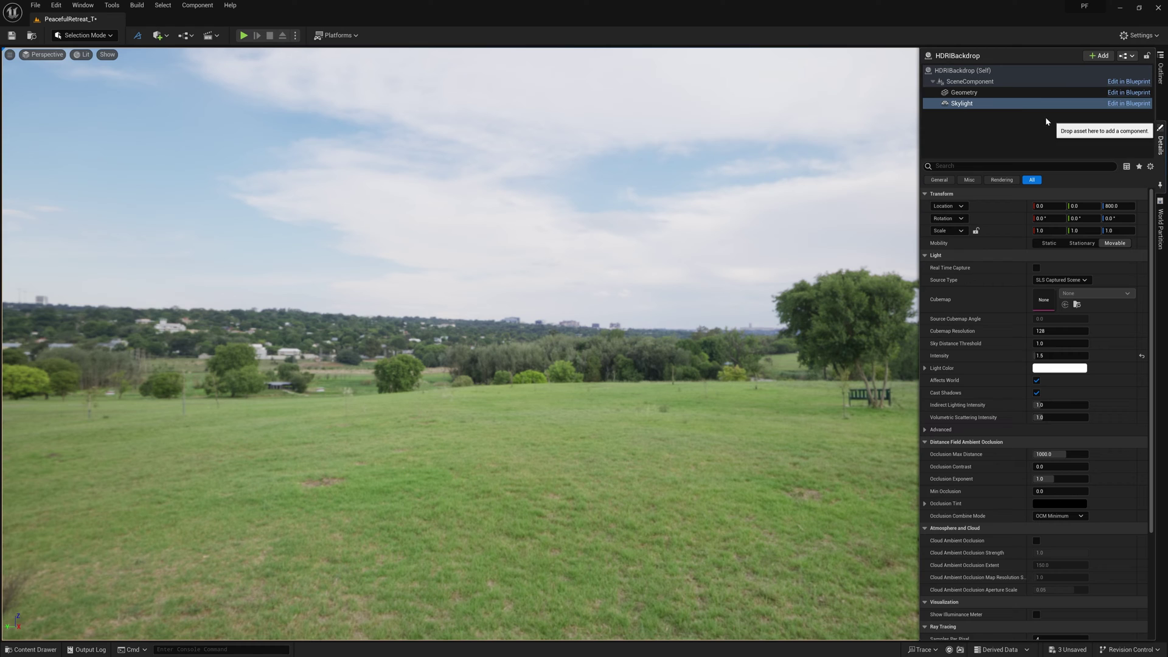
click(1010, 71)
click(1058, 293)
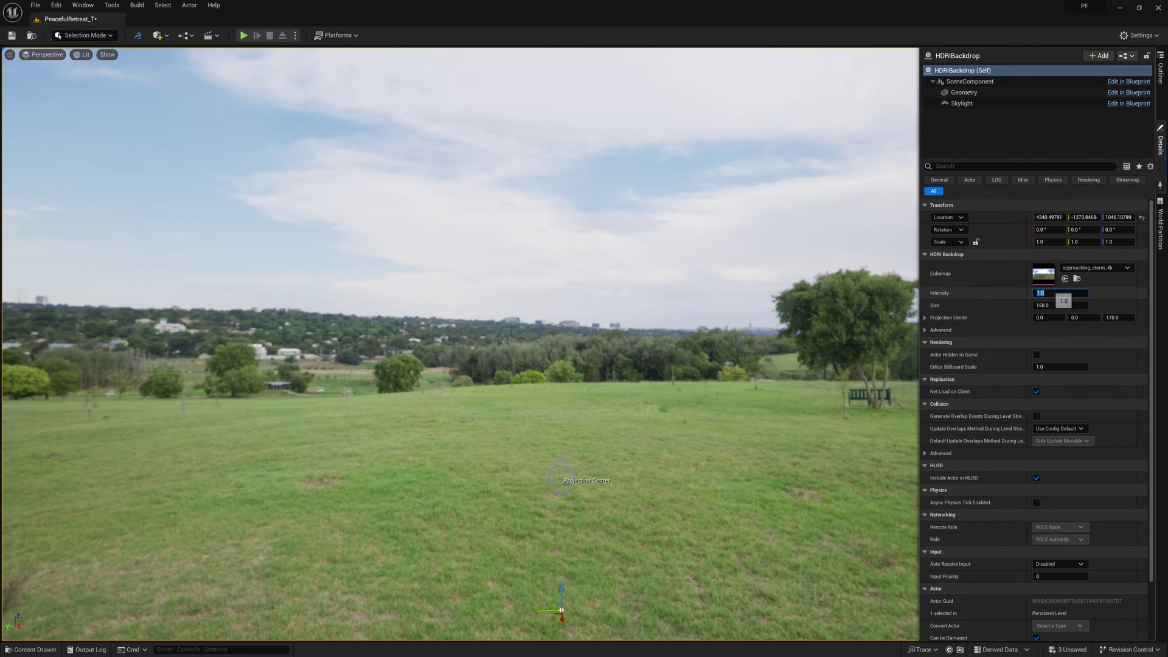
text(0.5)
key(Return)
drag(1040, 293, 1009, 293)
key(ctrl+z)
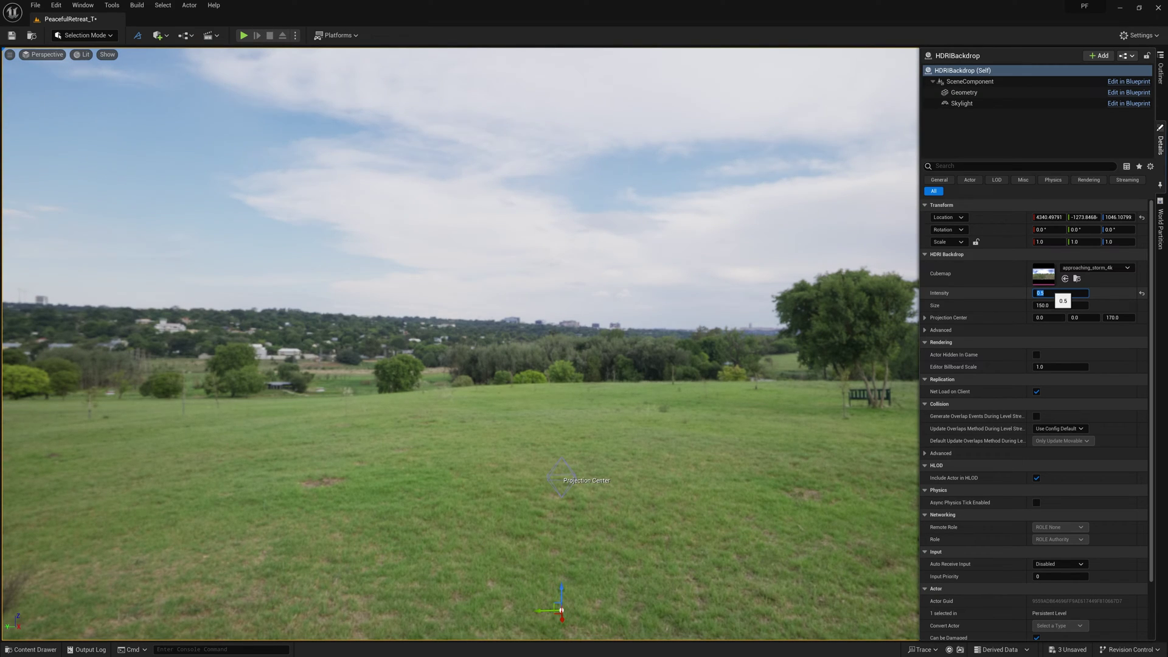
key(Return)
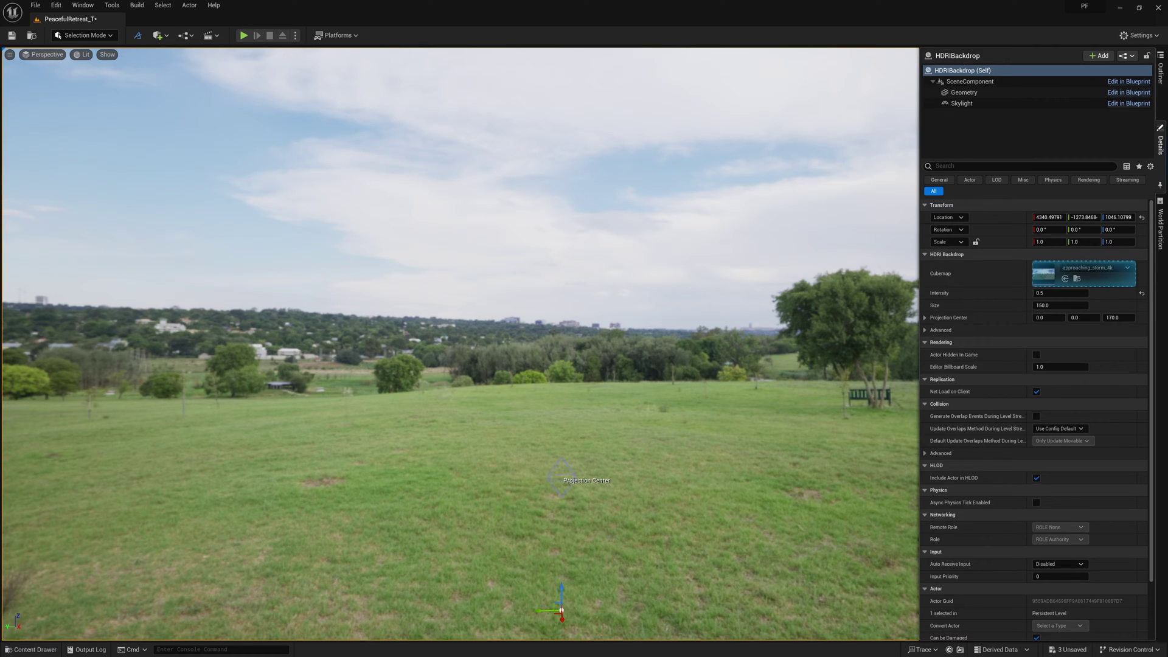
click(1065, 278)
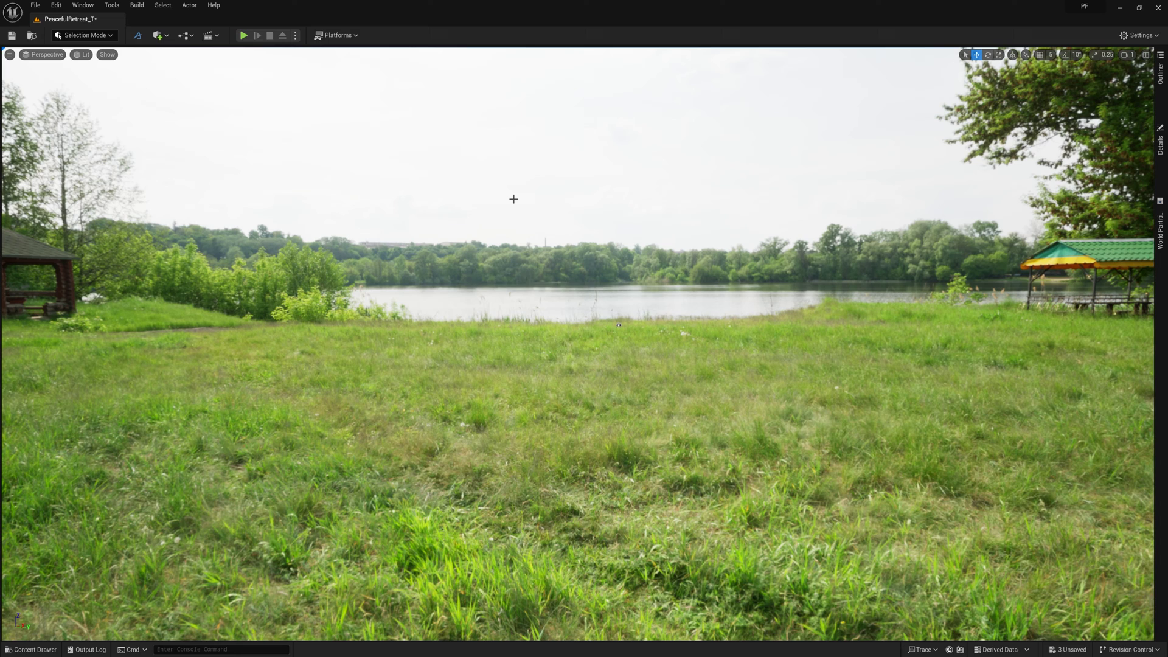
- Create a terrain with Dash, setting its Scale to 2.5 and Curved to 0.6
click(138, 39)
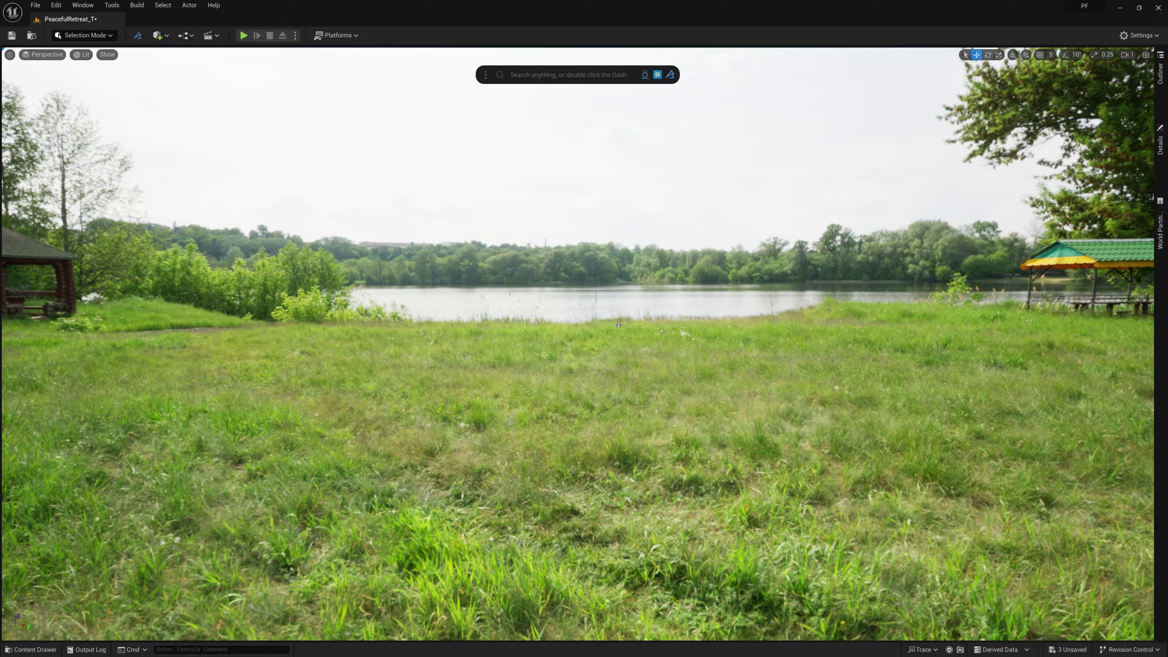
text(Terrain)
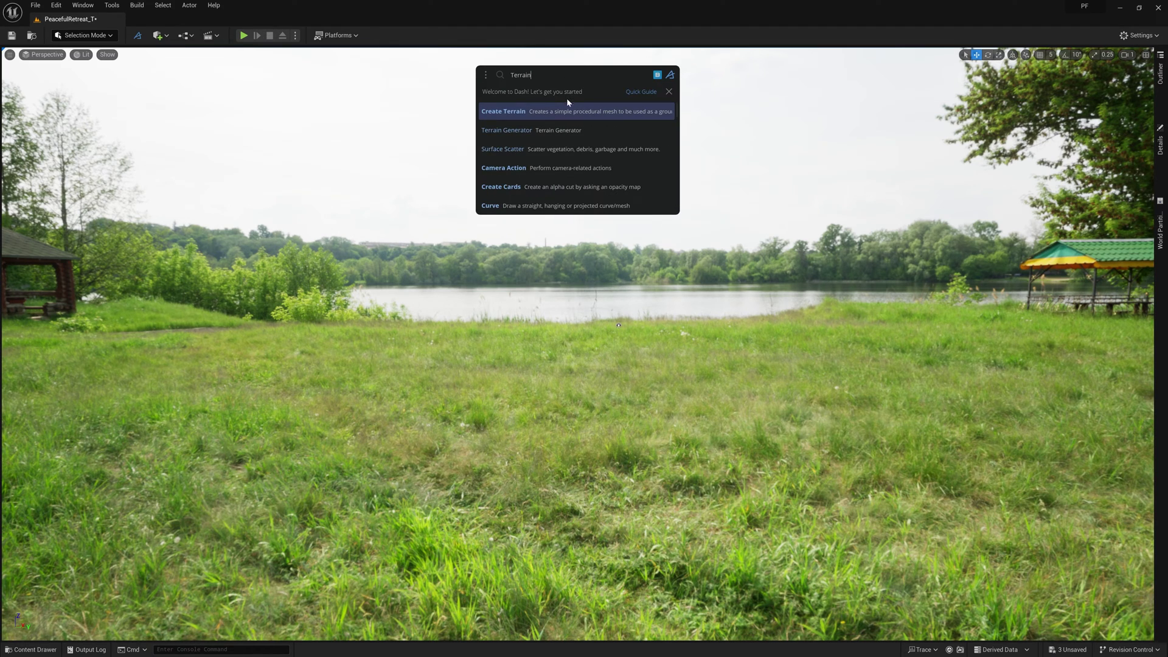
click(569, 114)
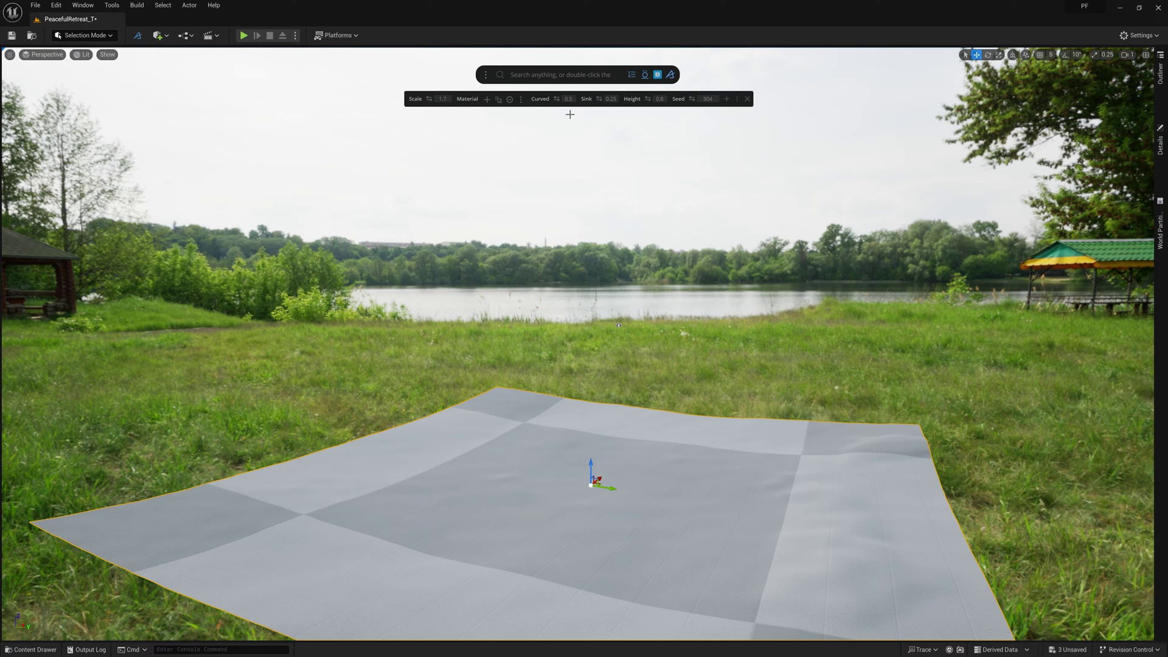
drag(428, 99, 682, 100)
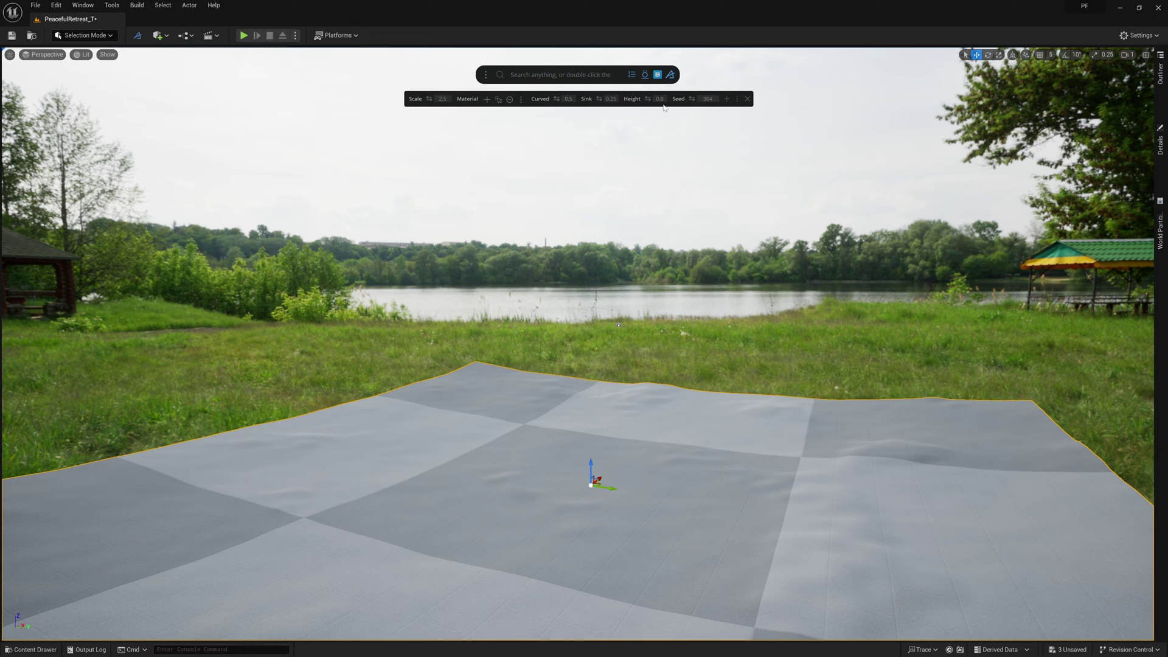
drag(556, 99, 565, 100)
- Expose the terrain's Turbulence and Mid Turbulence parameters and set Turbulence to 0.17
click(727, 100)
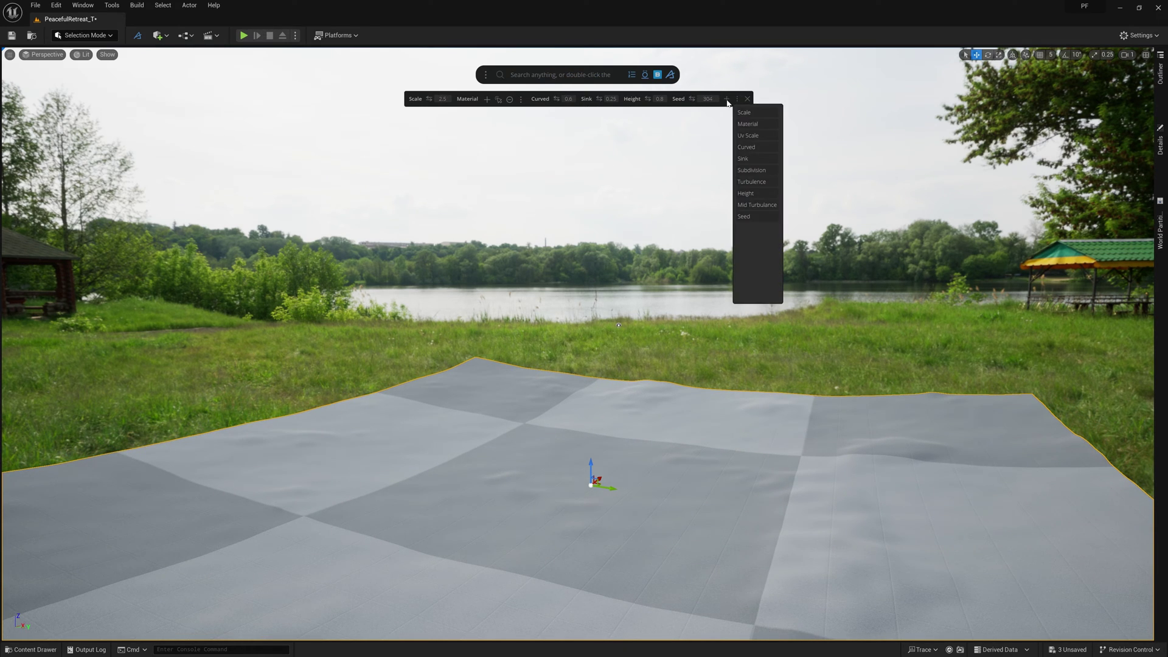
click(752, 182)
click(794, 99)
click(815, 203)
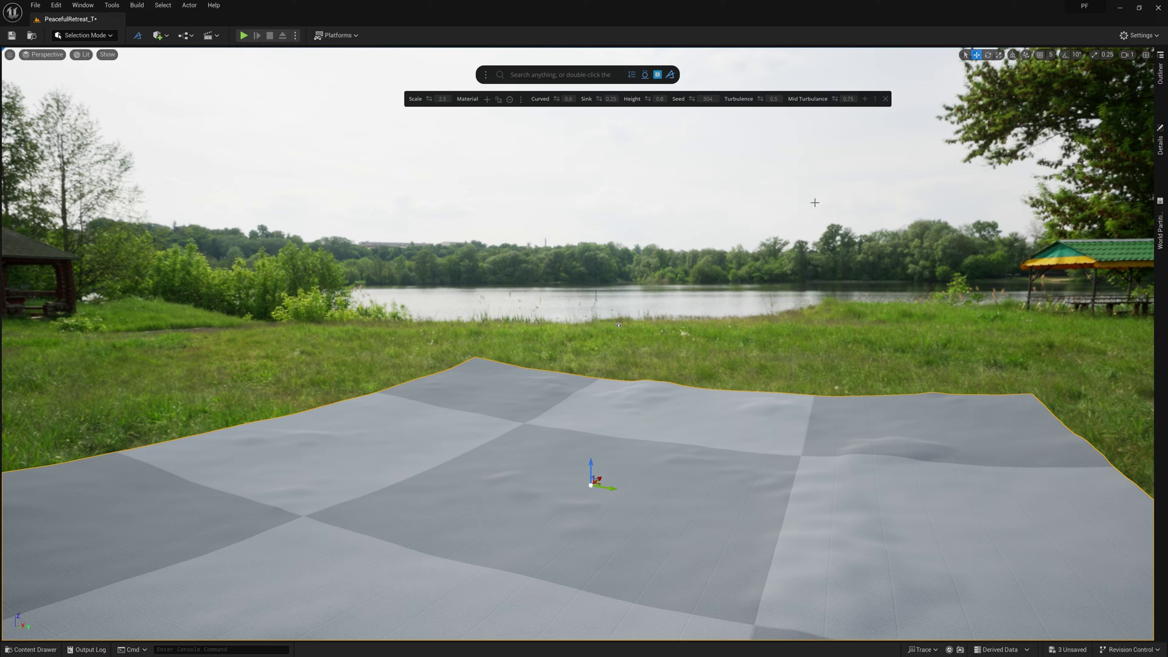
drag(760, 98, 705, 101)
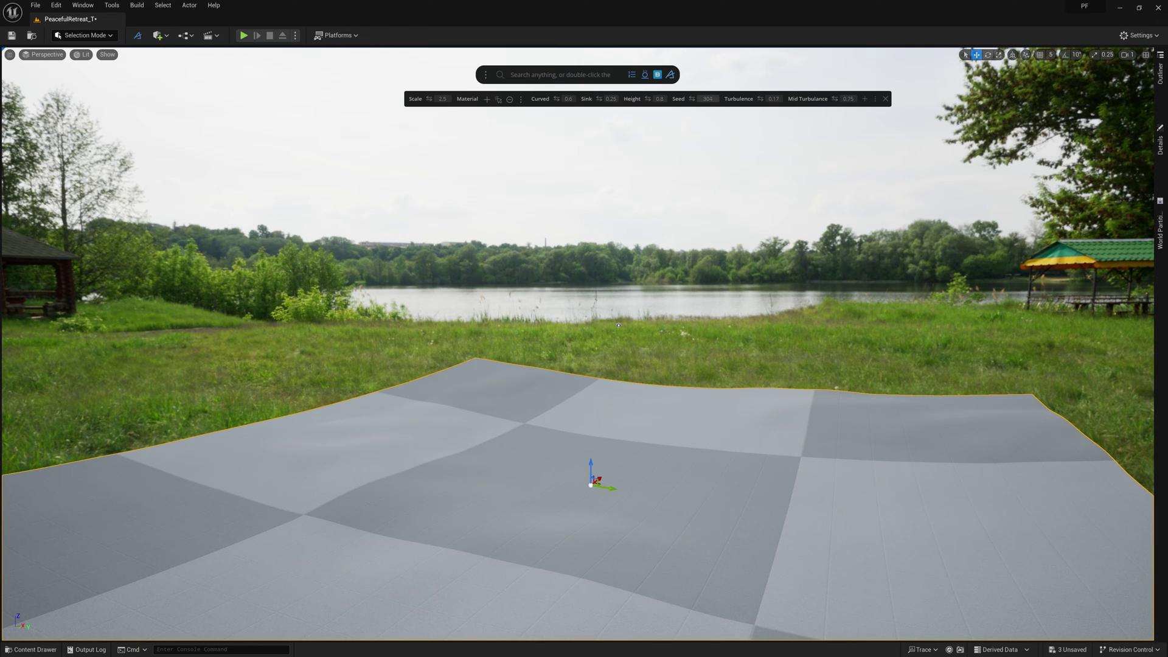
- Set the terrain's Height to 2.5 and Mid Turbulence to 1.75, with a different Seed for the hill layout
drag(647, 98, 1056, 84)
mouse_move(739, 332)
right_down()
mouse_move(740, 292)
mouse_move(739, 331)
right_up()
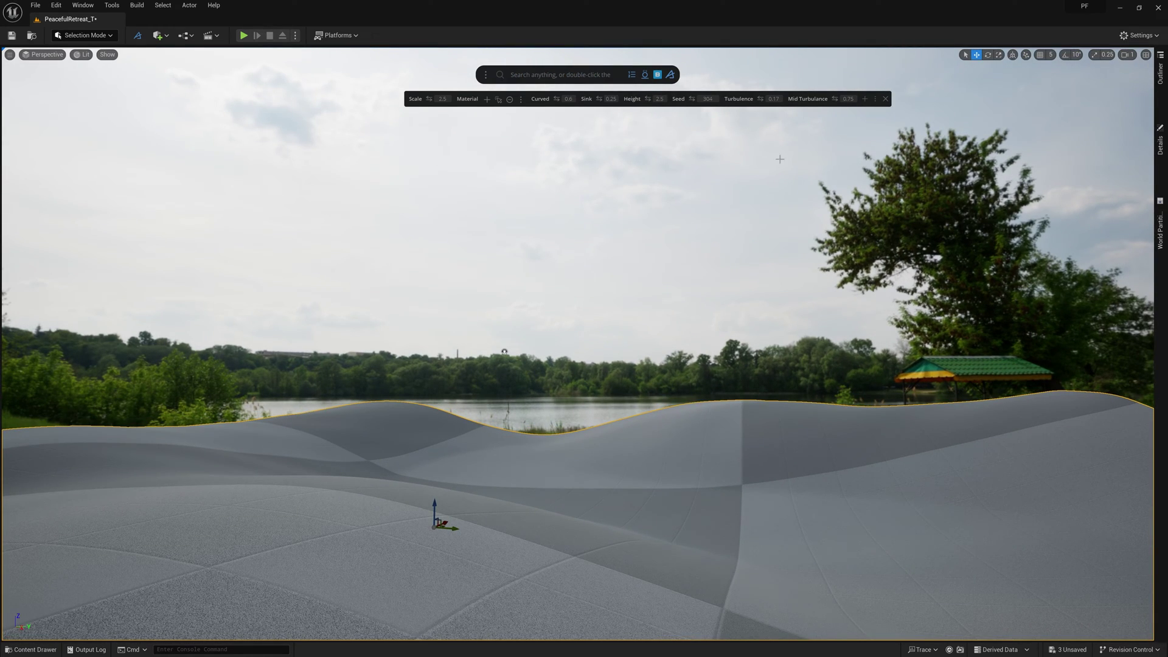
drag(835, 98, 1072, 90)
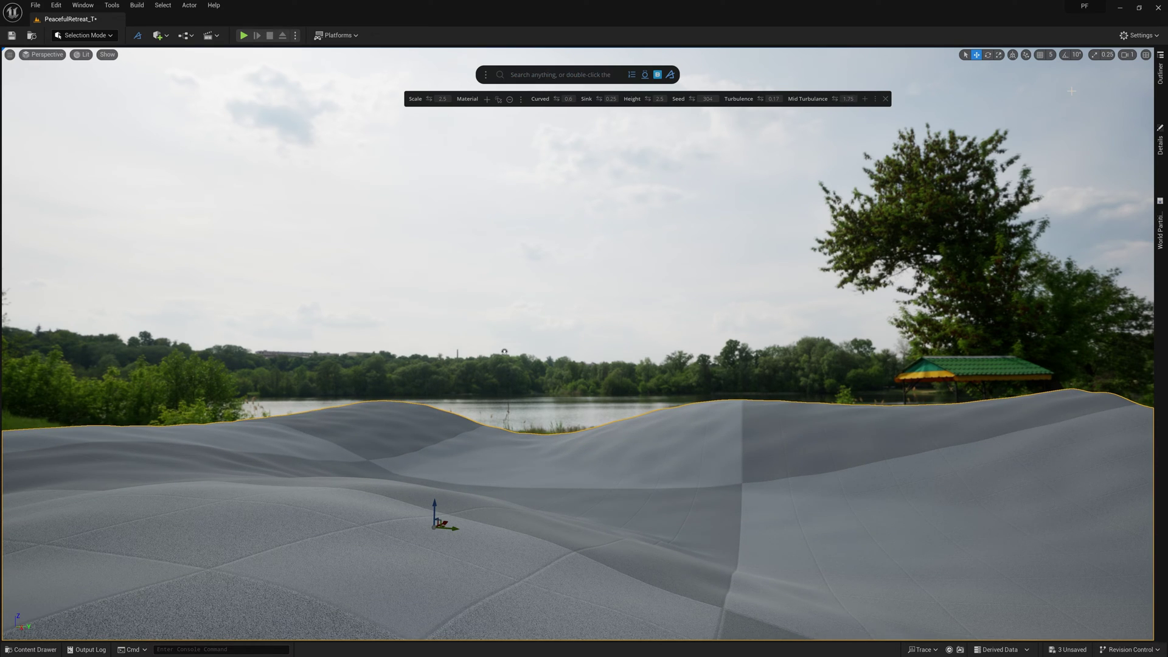
drag(692, 99, 827, 100)
right_drag(584, 340, 584, 365)
key(Escape)
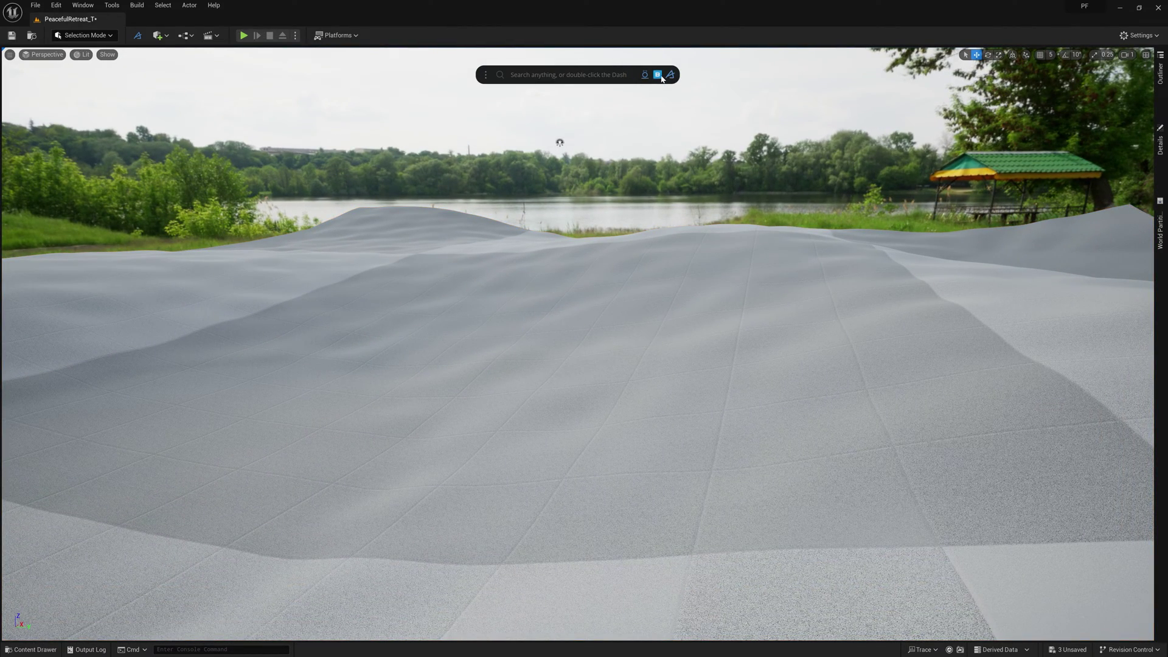
- Search the Dash content library for "ground surface" and apply the dark speckled ground material to the terrain
click(658, 75)
text(gro)
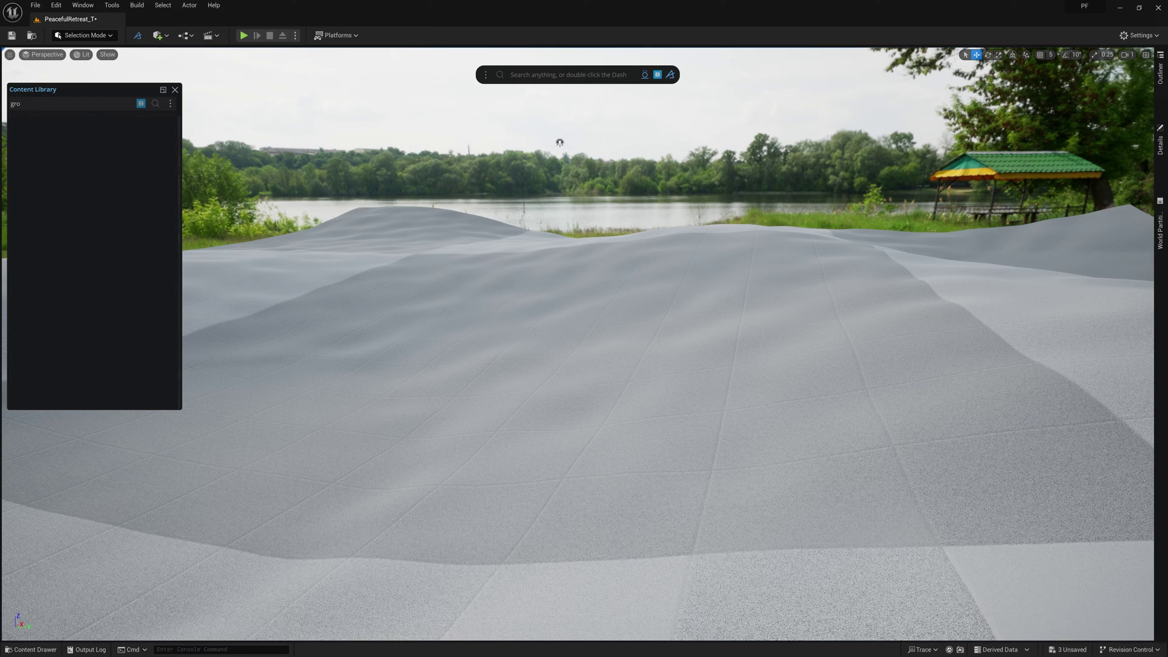
text(und surface)
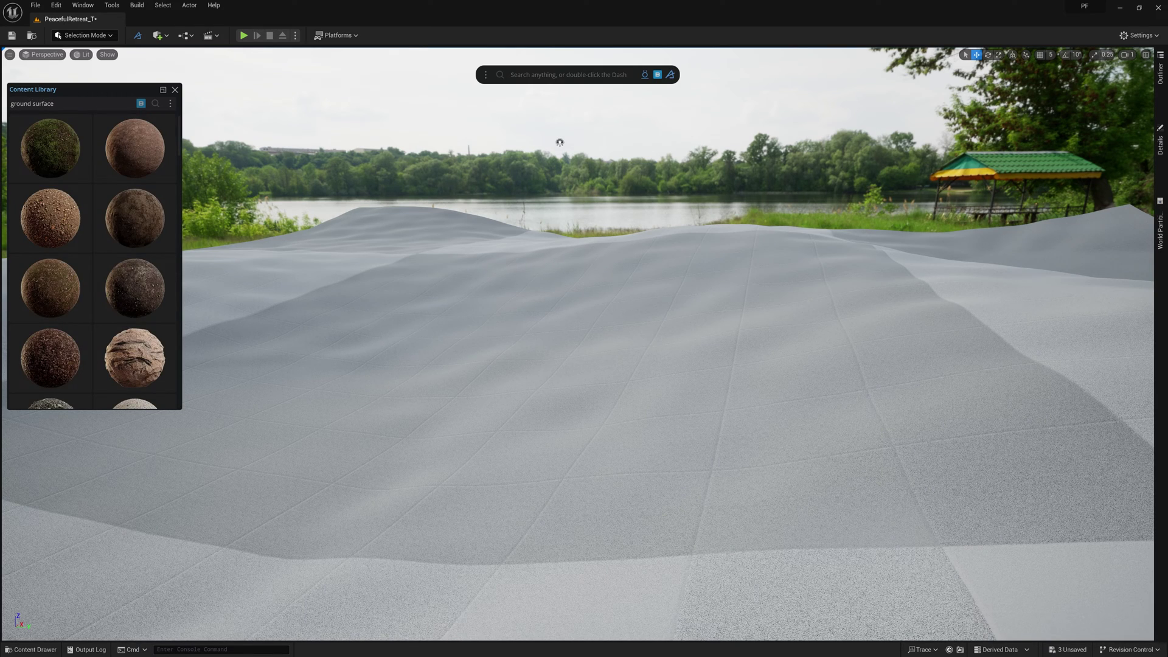
drag(134, 279, 539, 423)
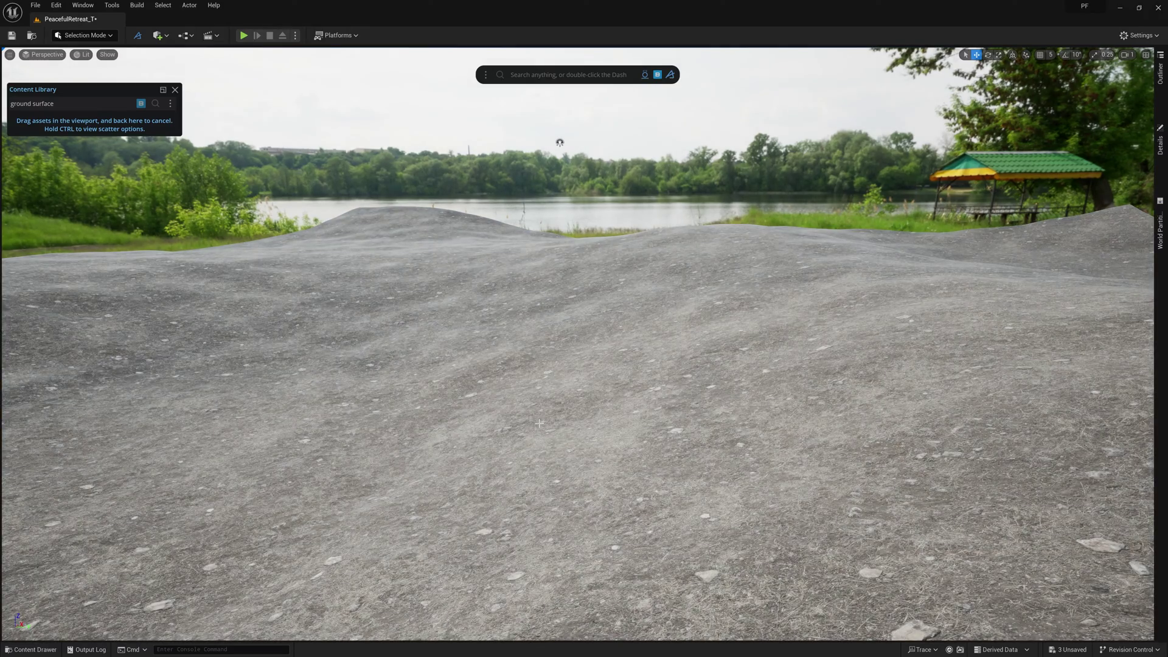
- Bring up the material adjustments for the terrain and lower the ground material's Contrast
click(631, 76)
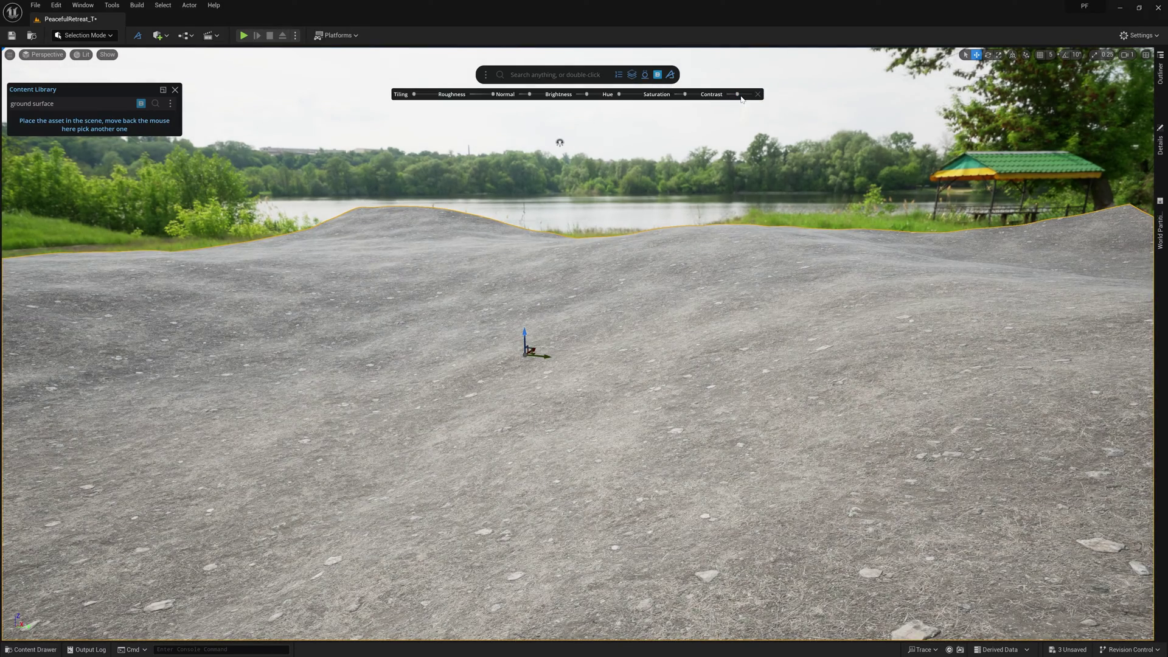
drag(738, 95, 687, 94)
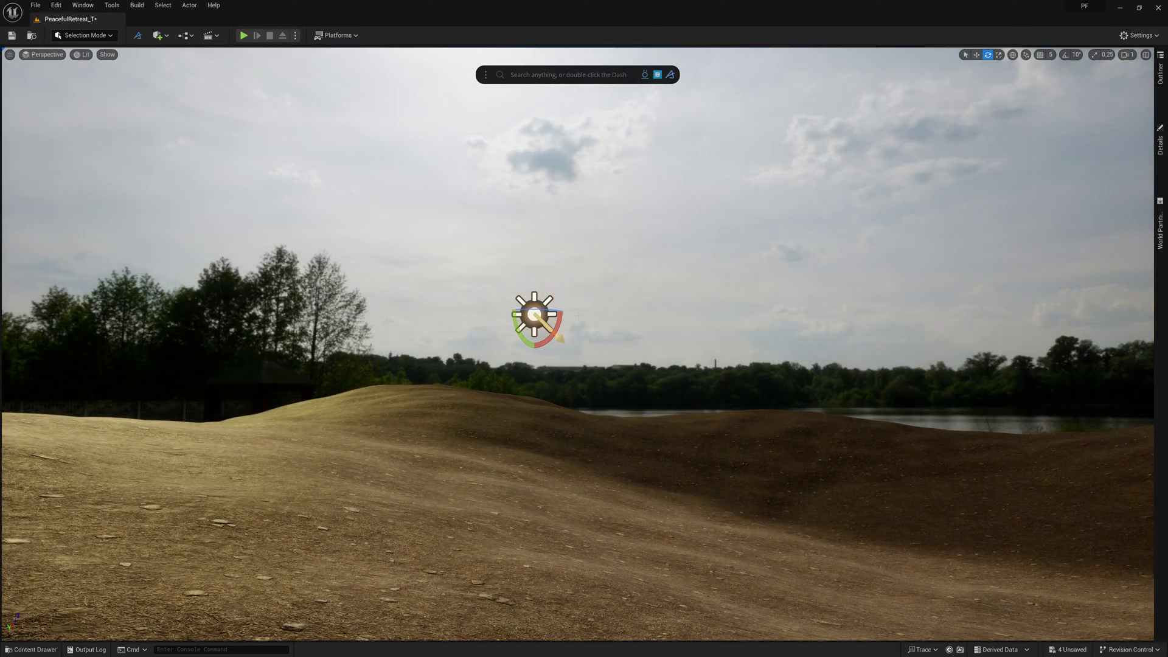
- Rotate the directional light to change the sun direction and set its light color to a paler yellow, hex sRGB FFE9B1FF
right_drag(534, 365, 534, 329)
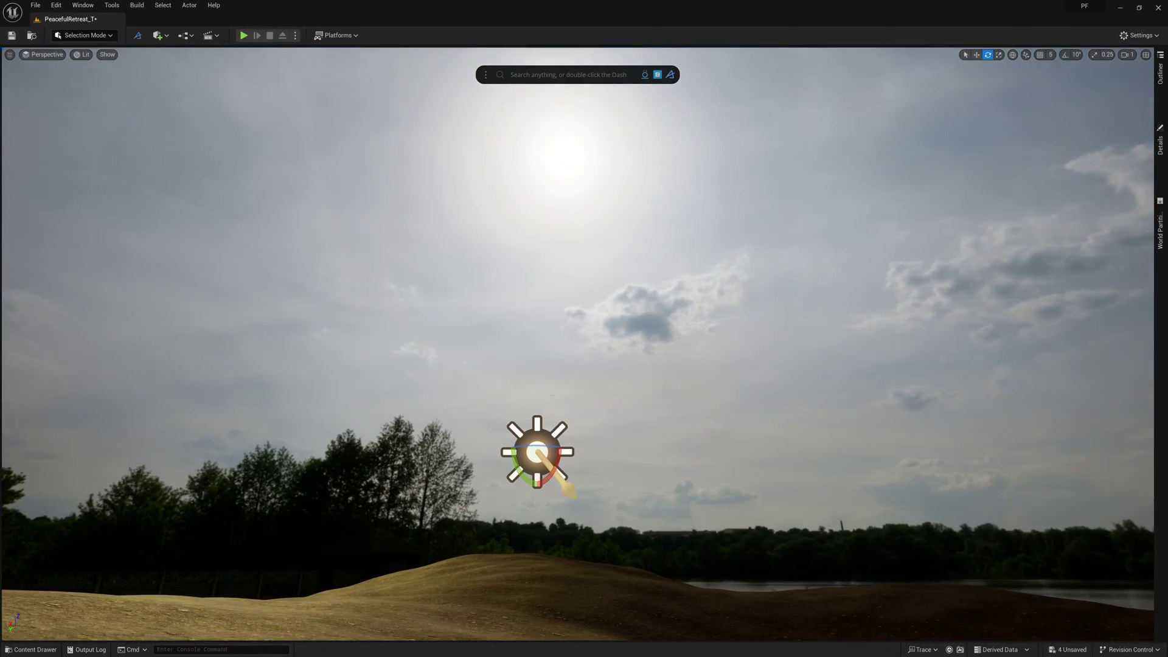
drag(508, 451, 507, 447)
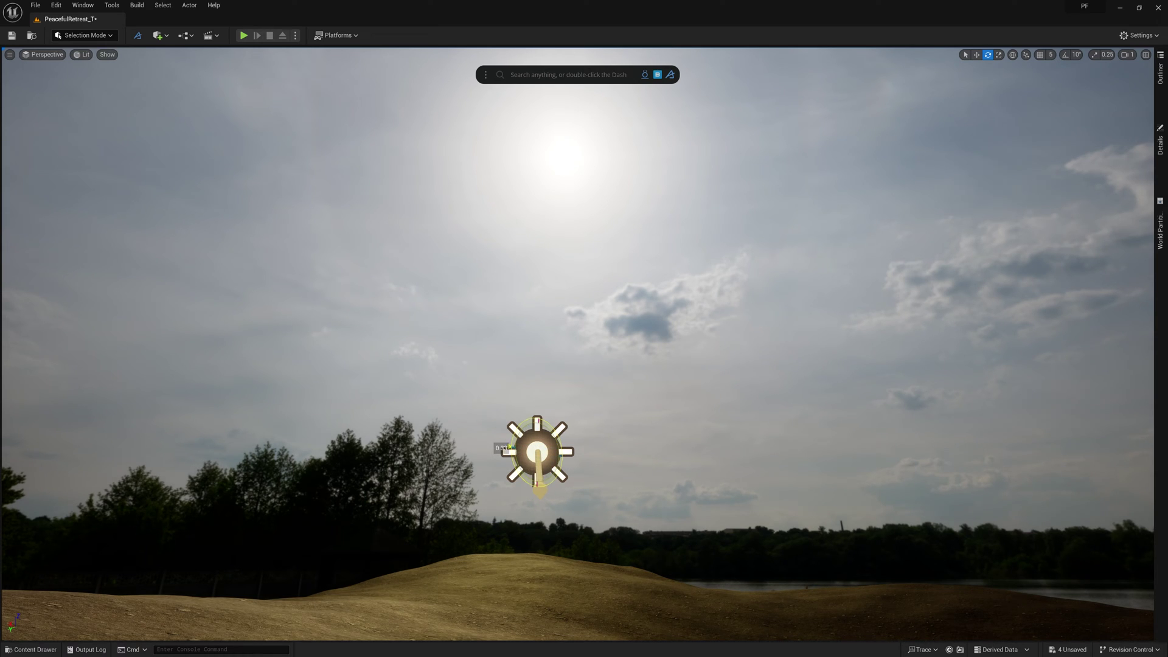
click(1160, 141)
click(1059, 292)
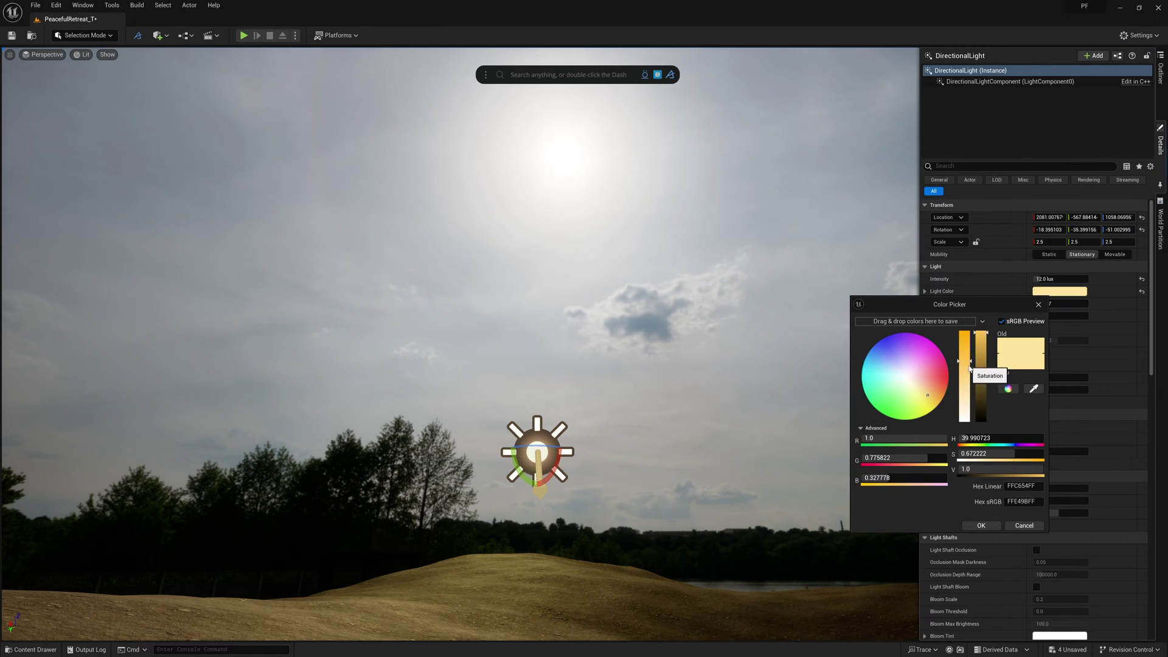
drag(965, 366, 966, 376)
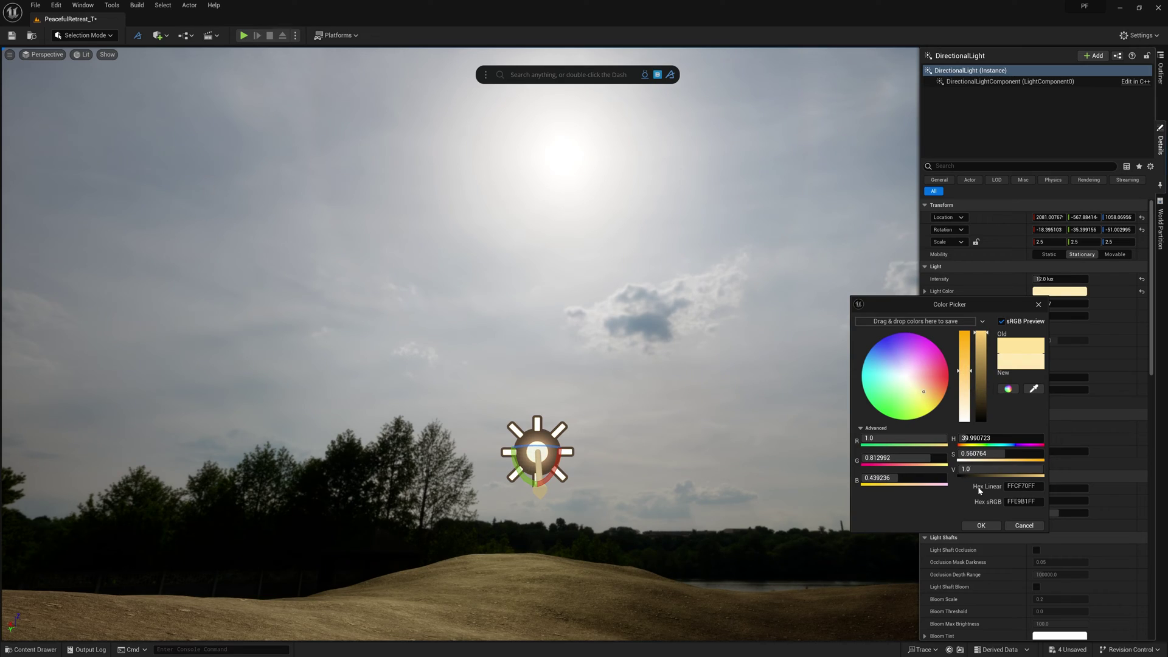
click(981, 525)
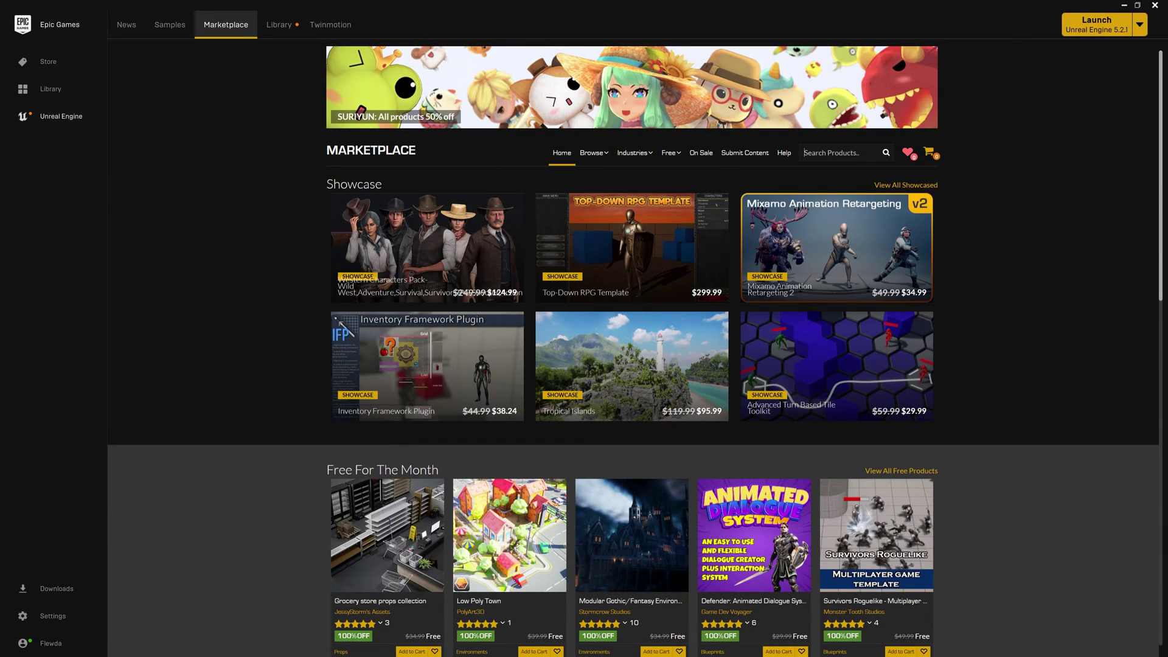
- Search the Epic Games Launcher's Unreal Engine Marketplace for "Black Alder" and open the Megascans Trees: European Black Alder product
text(Black Alder)
key(Return)
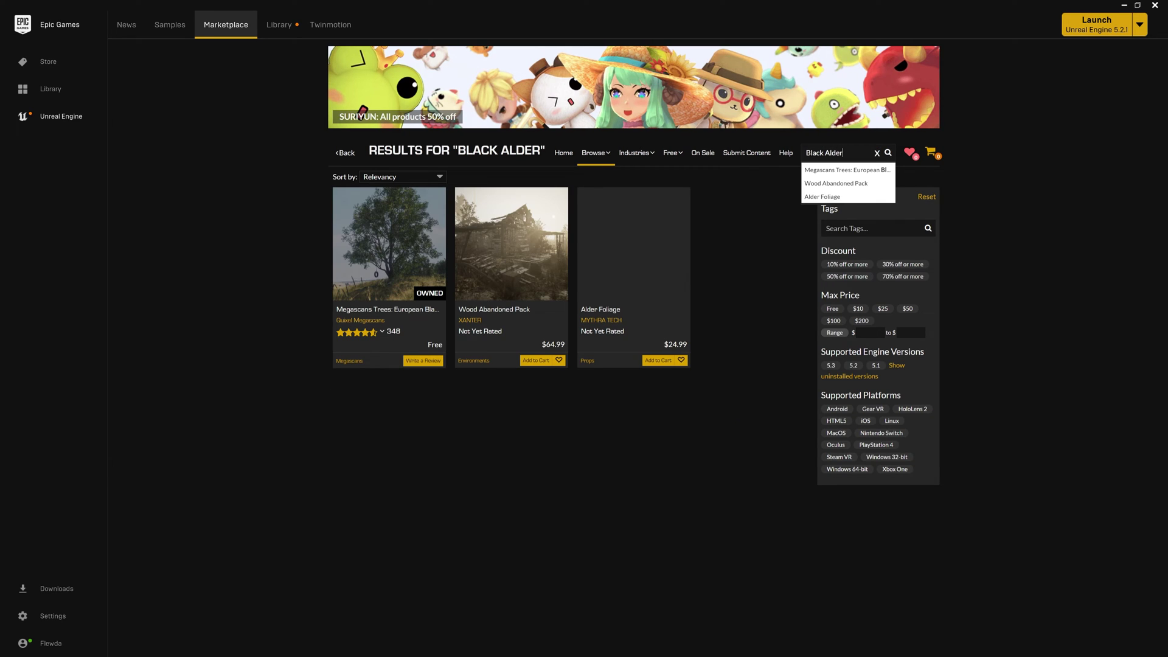
click(401, 288)
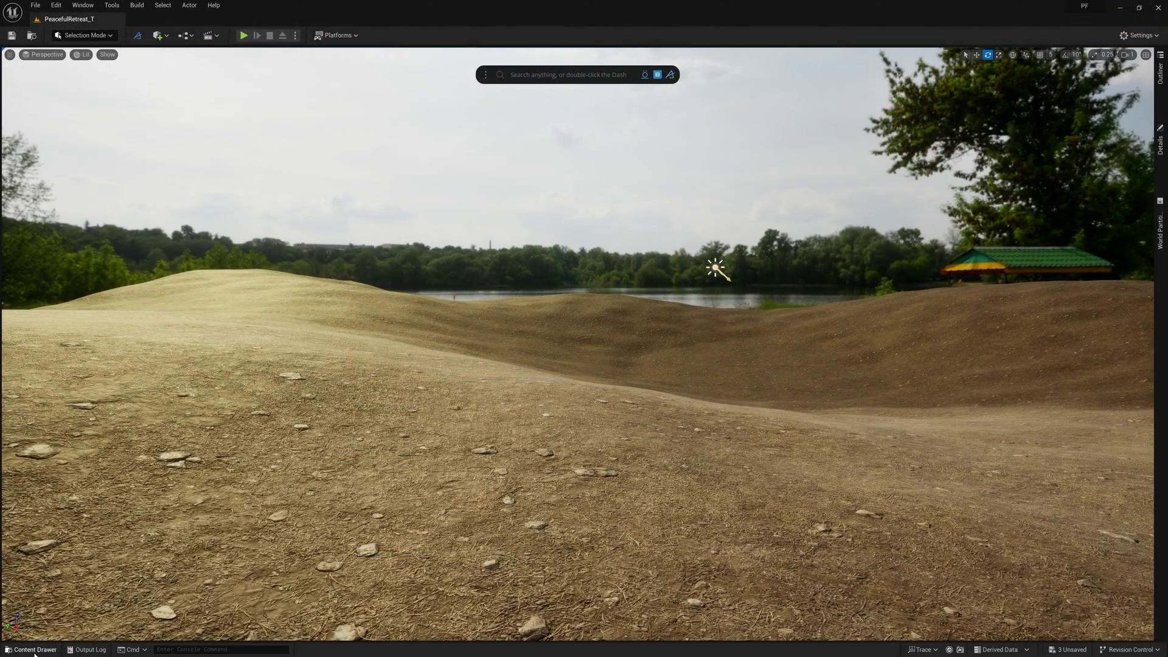
- Back in Unreal Engine, place SM_BlackAlder_Field_02_PP from the BlackAlder Geometry PivotPainter folder on the terrain in the near foreground
click(33, 649)
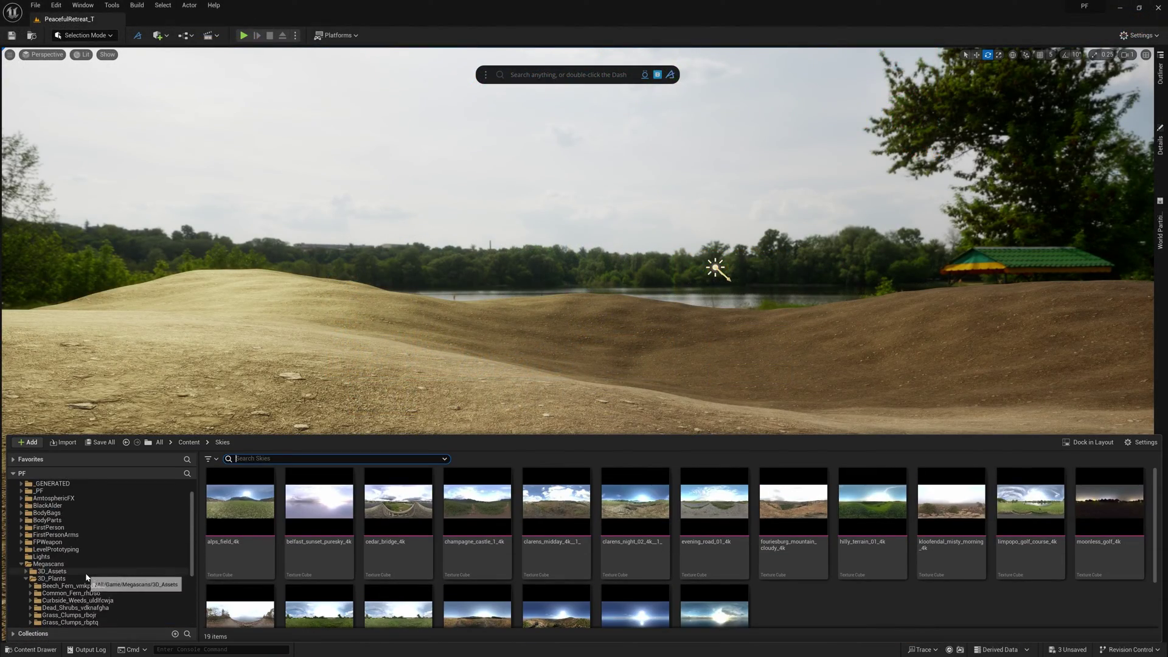
scroll(86, 577, up, 1)
click(61, 529)
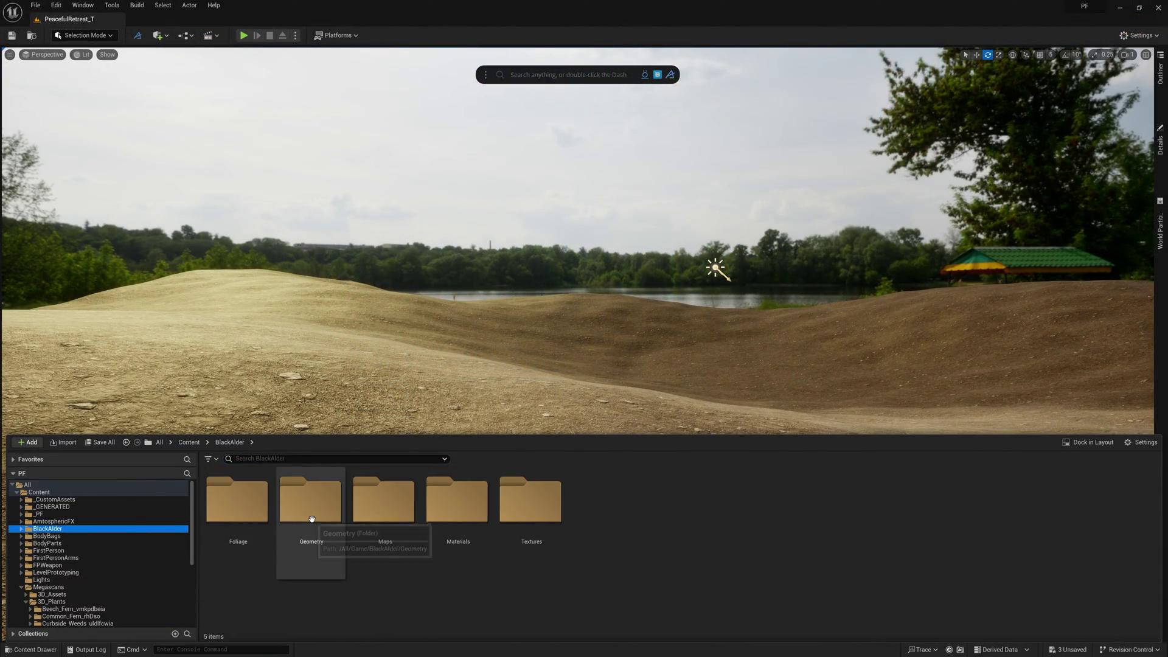
double_click(311, 519)
double_click(238, 502)
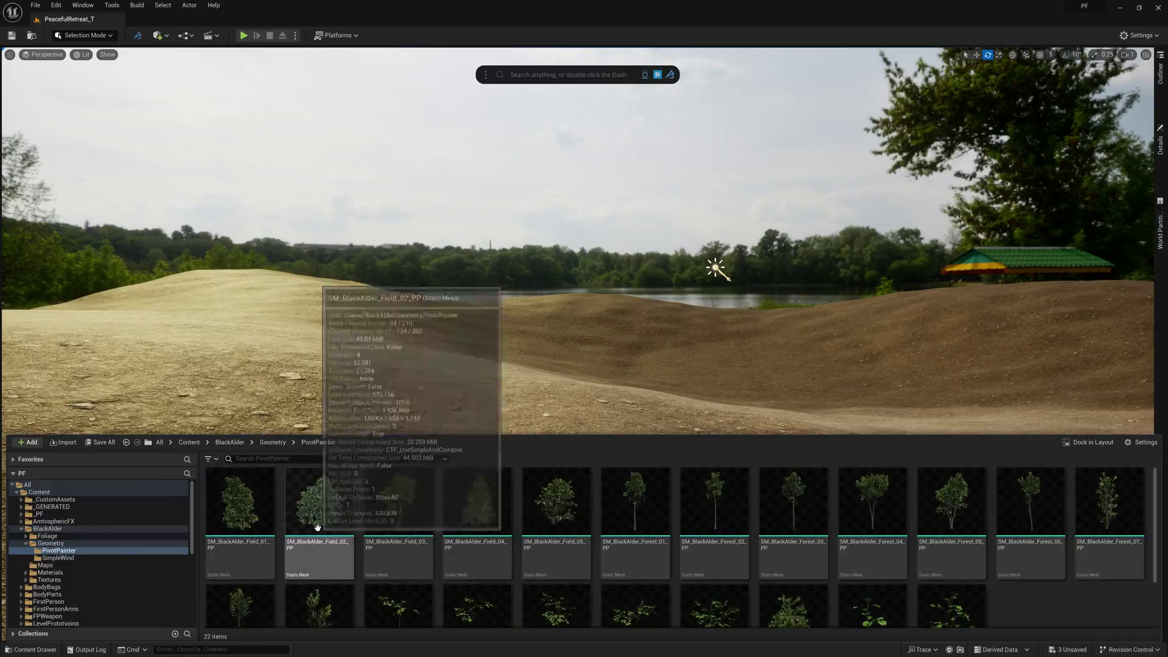
drag(317, 527, 341, 492)
- Rotate and reposition the black alder so its forked trunk stands on the hill beside the lake view, and deselect it
click(998, 55)
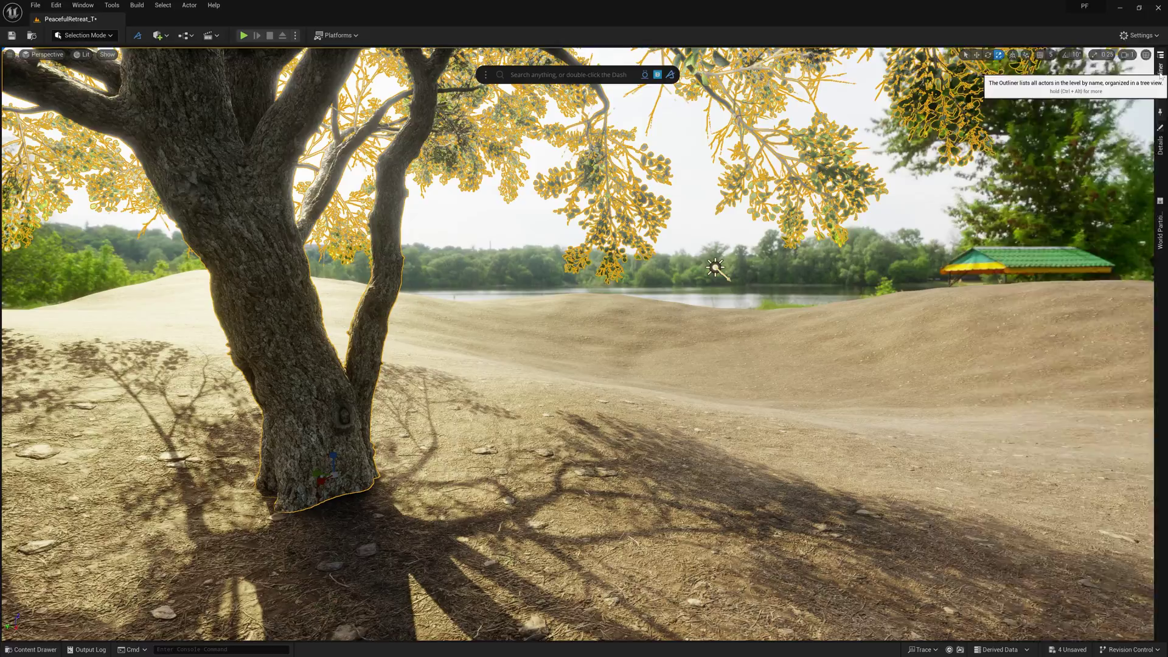
click(1160, 143)
key(e)
drag(353, 454, 292, 449)
key(w)
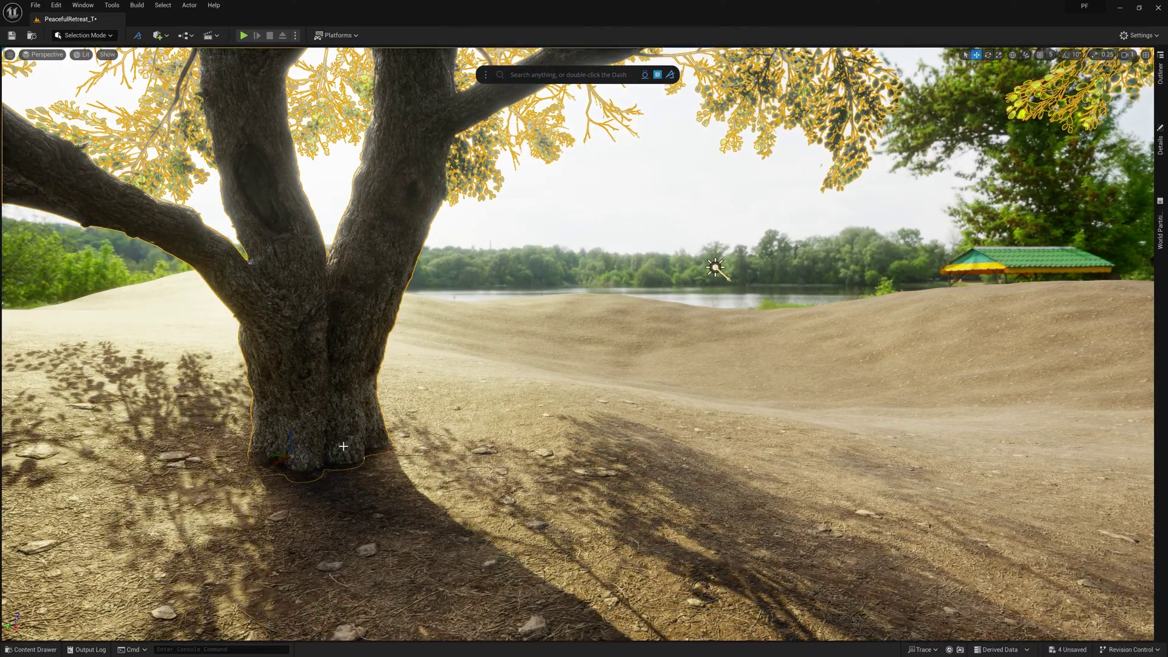
key(Escape)
- Create a cine camera with Dash's New Camera command and frame the tree and lake through it
right_drag(343, 446, 570, 98)
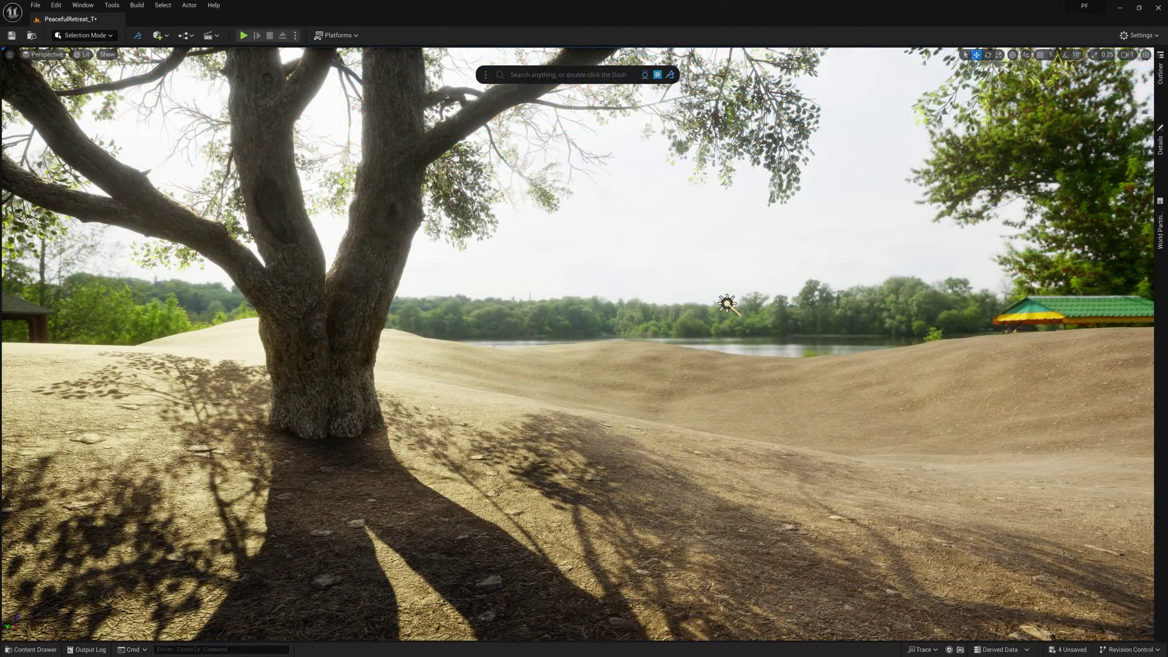
text(New Camera)
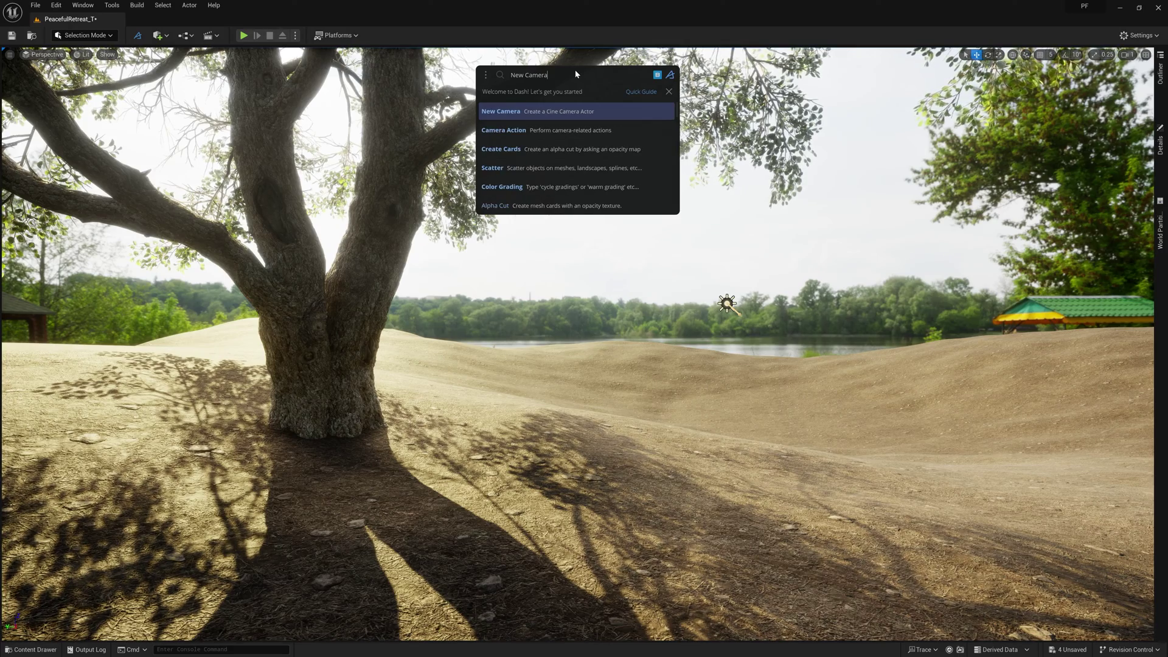
key(Return)
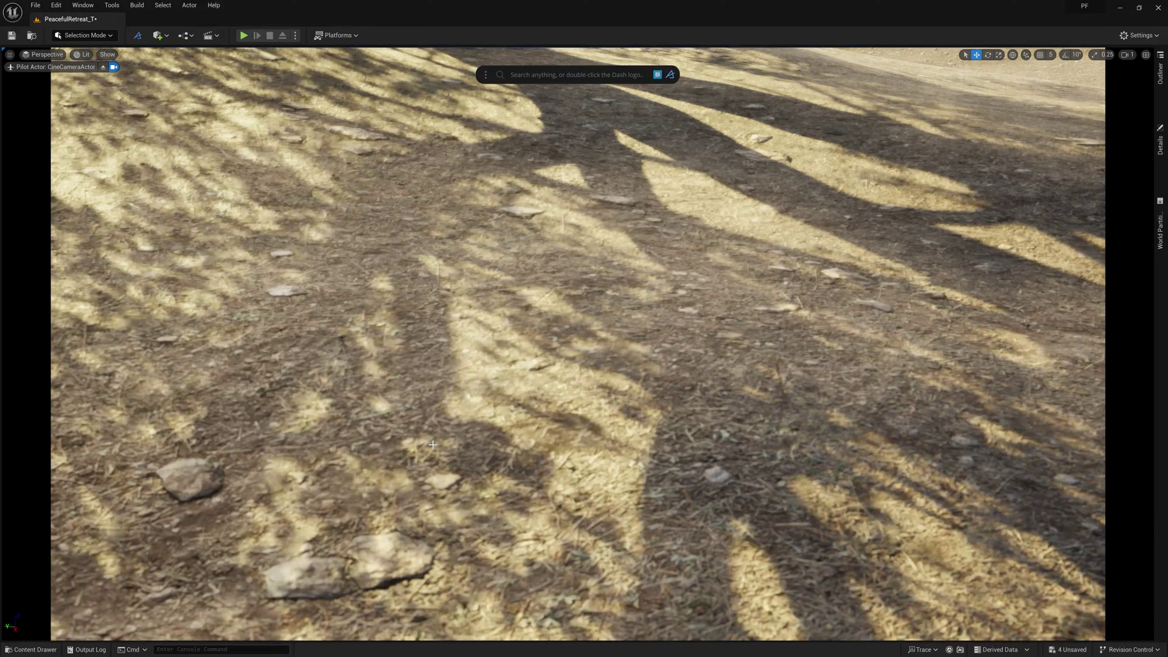
mouse_move(432, 444)
right_down()
mouse_move(436, 286)
mouse_move(468, 280)
mouse_move(457, 276)
right_up()
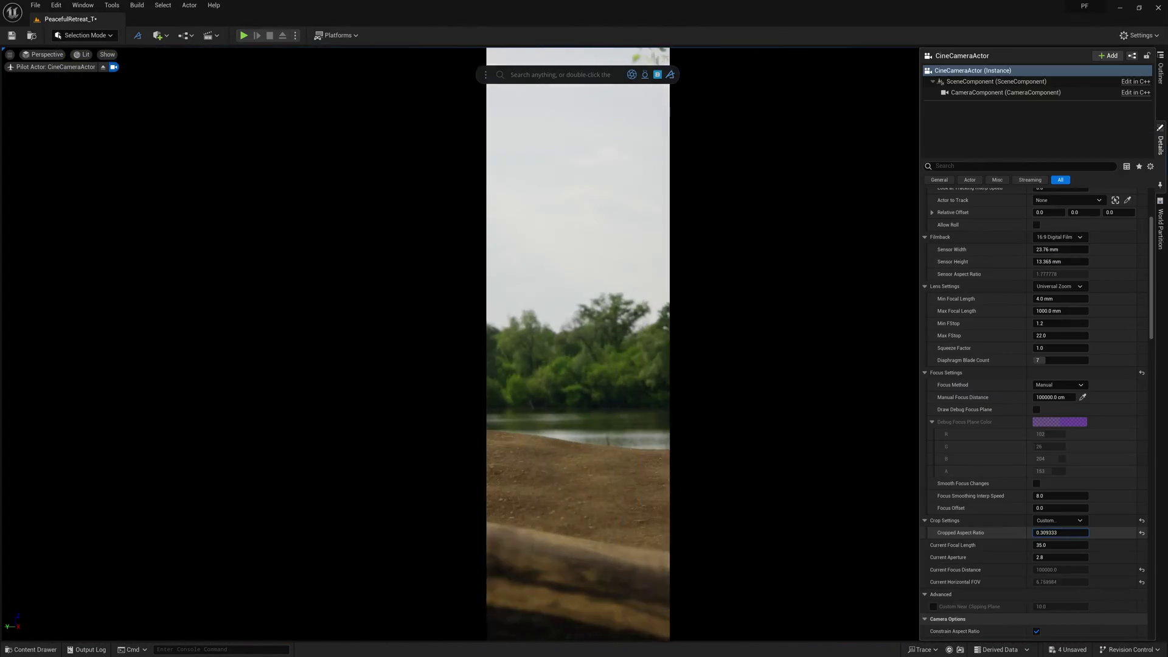
- Set the cine camera's Cropped Aspect Ratio to 2.33733, Current Focal Length to 28 and Current Aperture to 0.71665
drag(1060, 532, 1111, 532)
drag(1060, 545, 1024, 545)
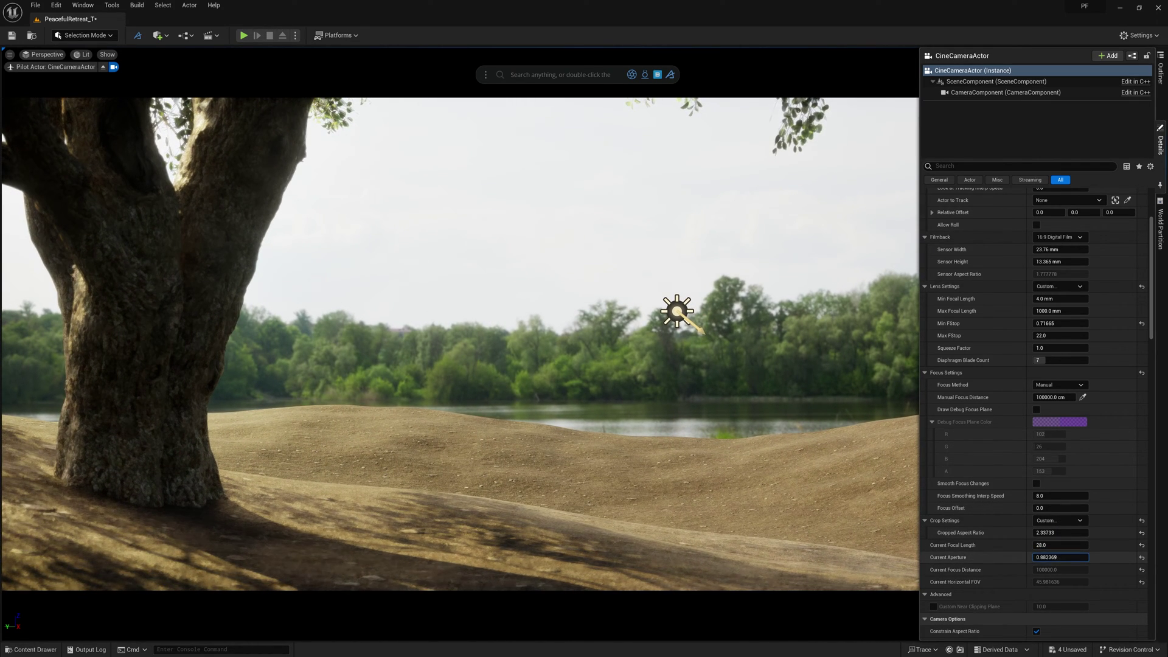
drag(1068, 557, 1058, 558)
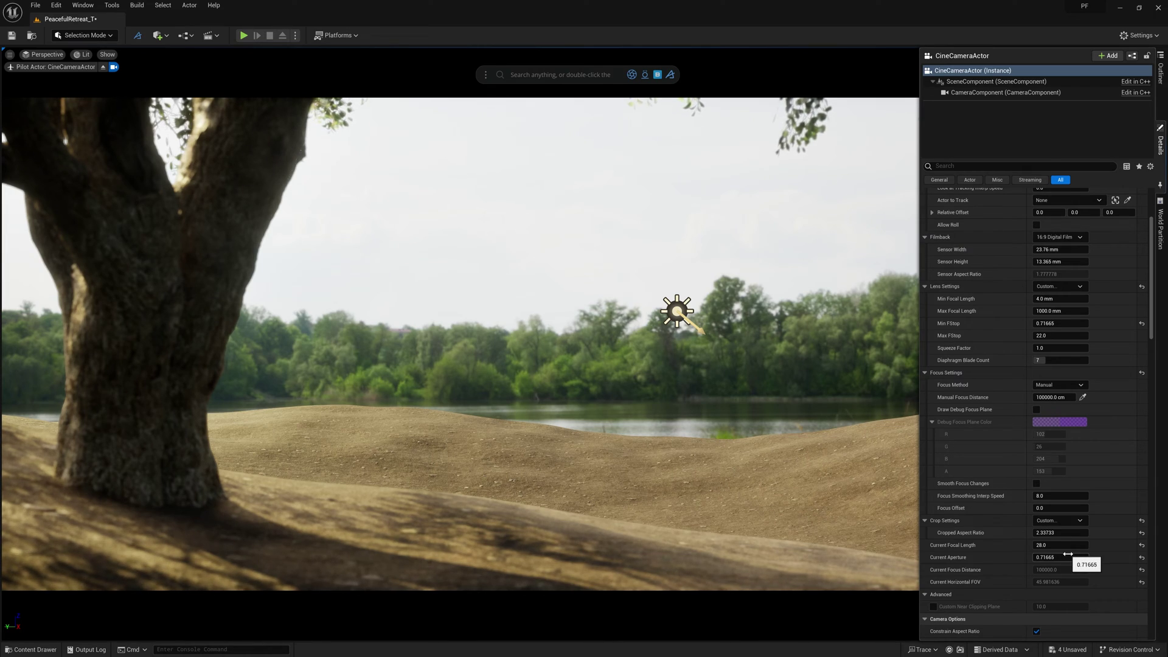
right_drag(791, 426, 791, 425)
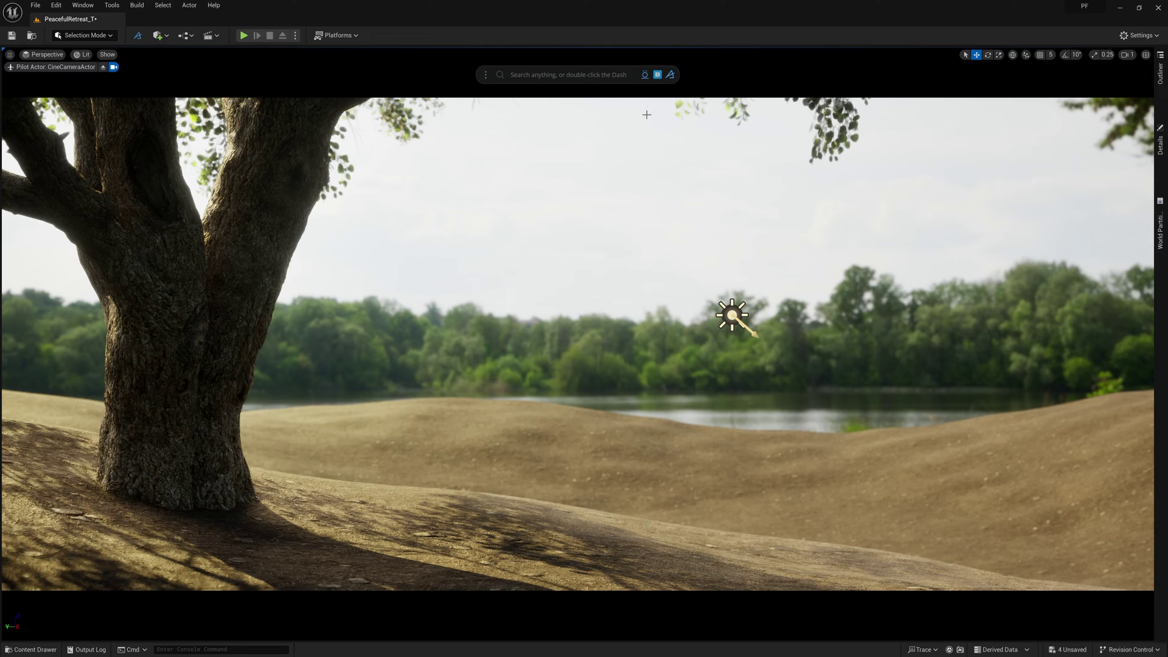
- Search the Dash content library for "grass", select the two lawn grass assets and scatter them over the terrain
click(658, 74)
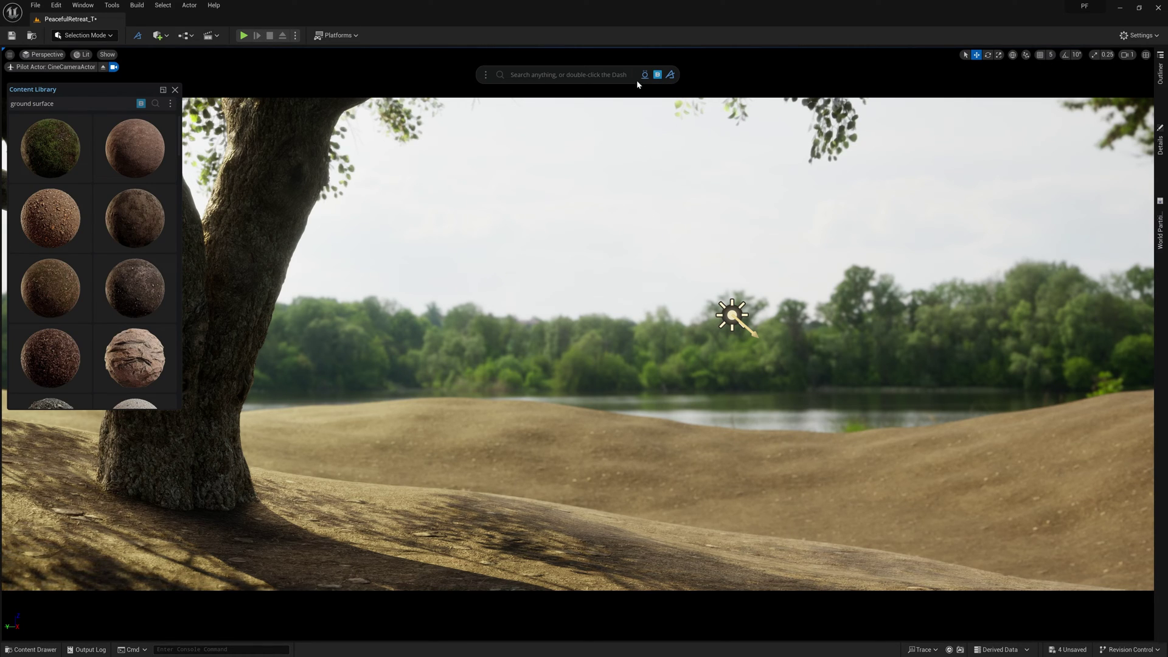
key(ctrl+a)
text(grass)
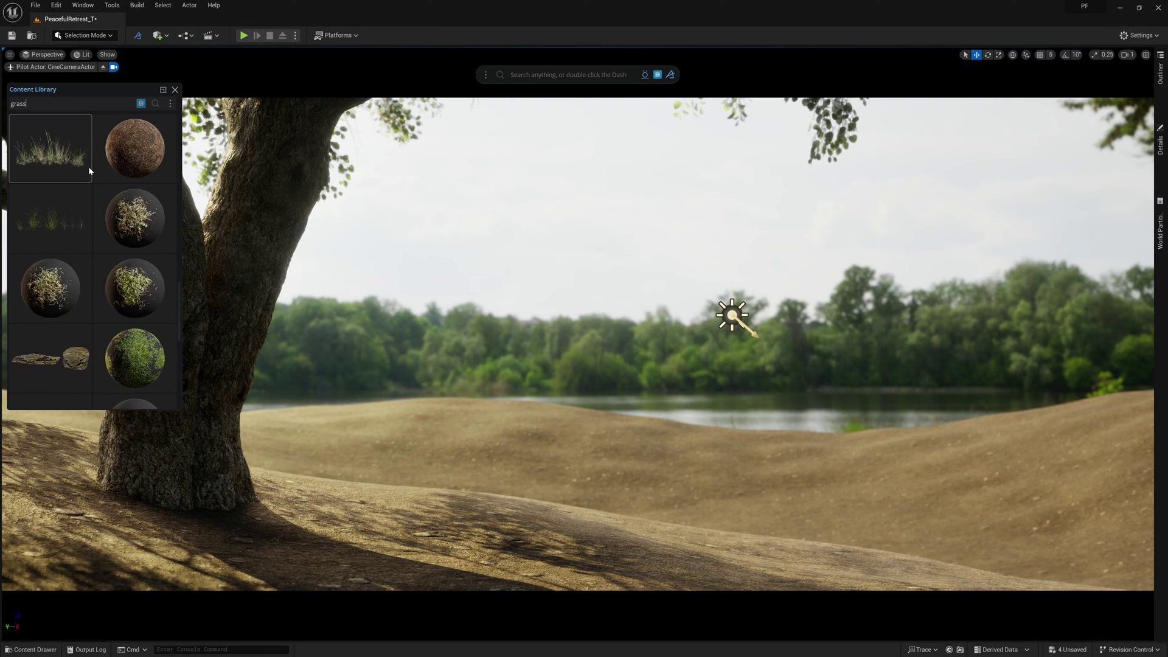
scroll(88, 166, down, 5)
click(139, 310)
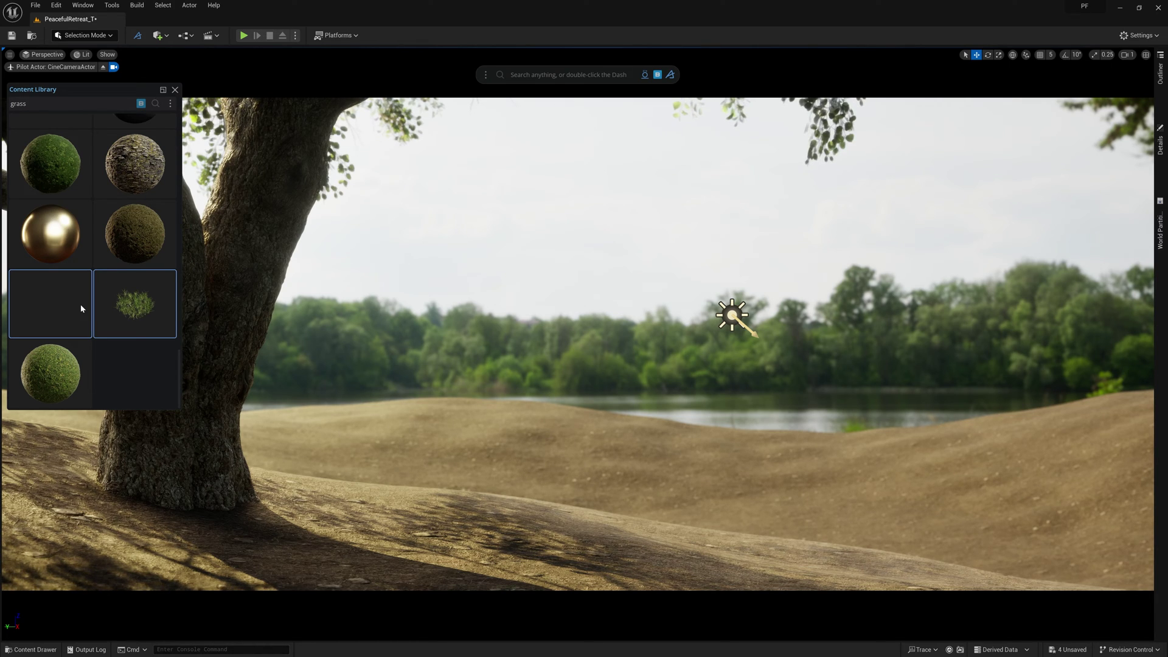
drag(81, 308, 277, 389)
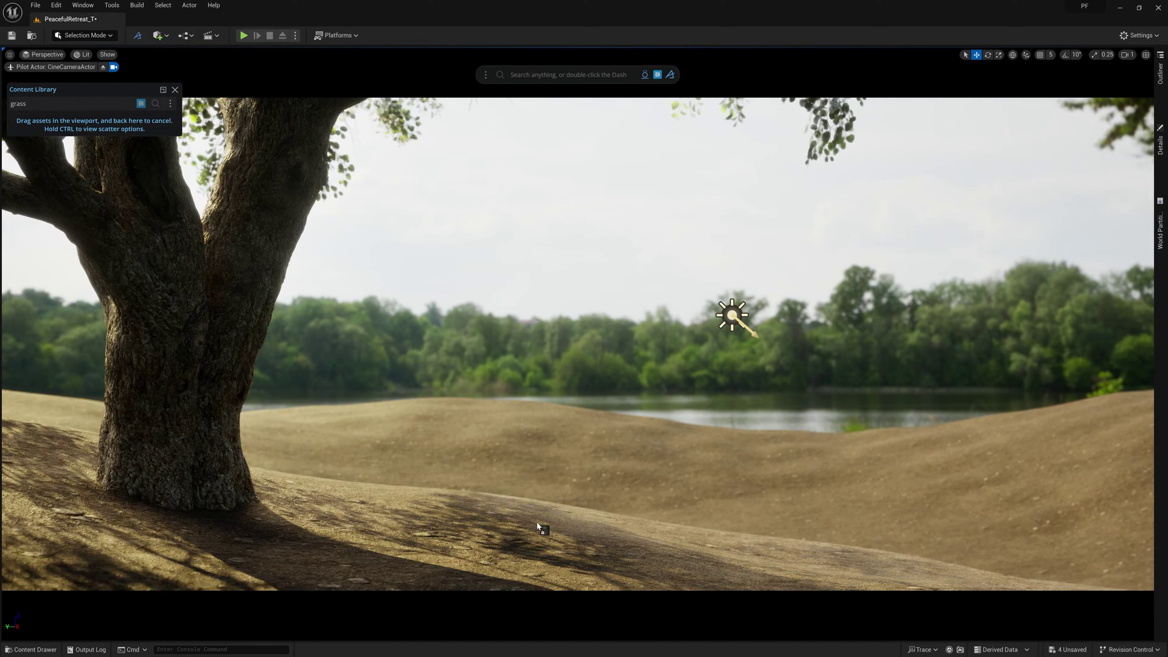
drag(612, 546, 612, 547)
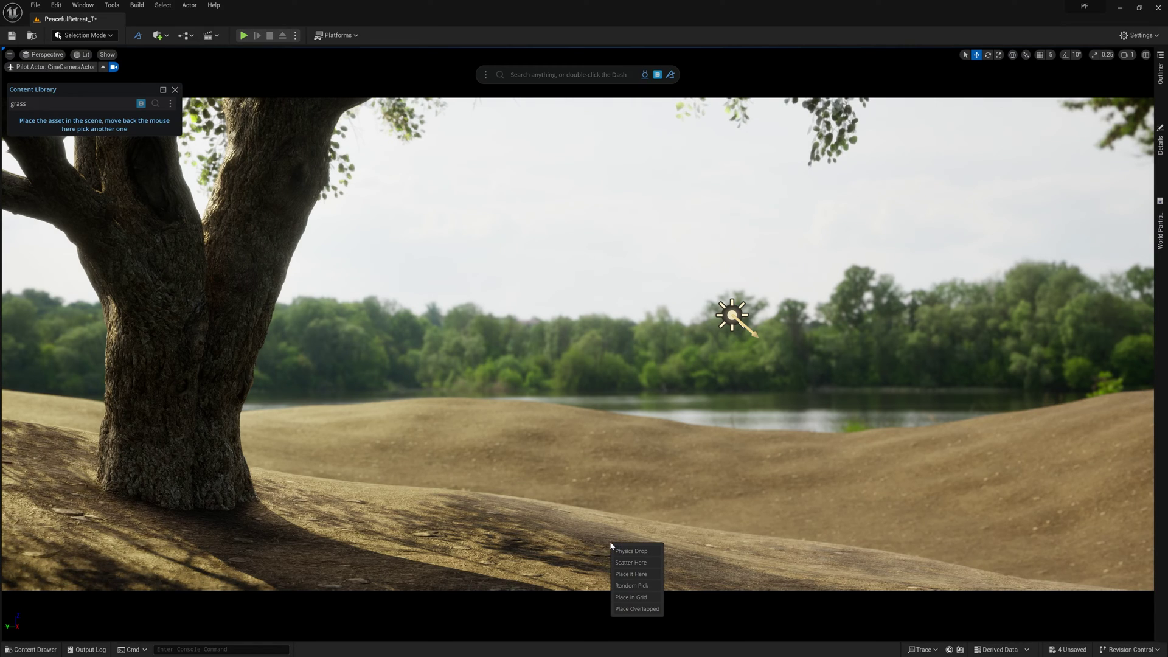
click(629, 563)
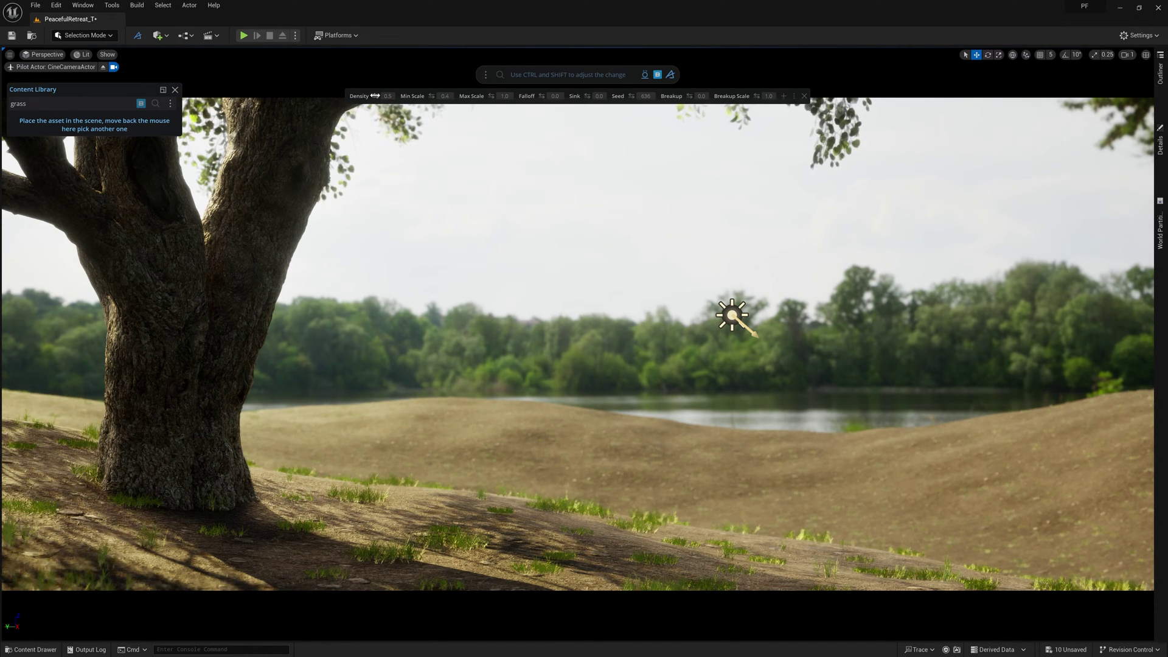
- Raise the grass scatter's Density and Min Scale, set Max Scale to 1.31, and adjust Breakup, Falloff and Seed for dense coverage
drag(376, 95, 603, 116)
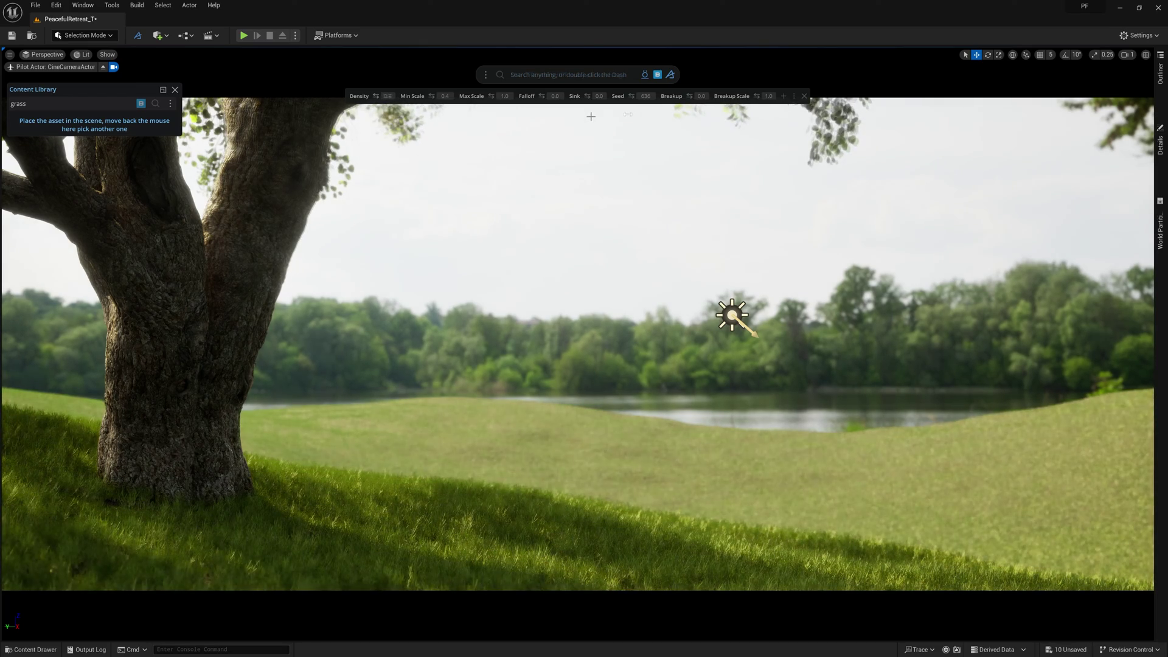
drag(436, 96, 492, 95)
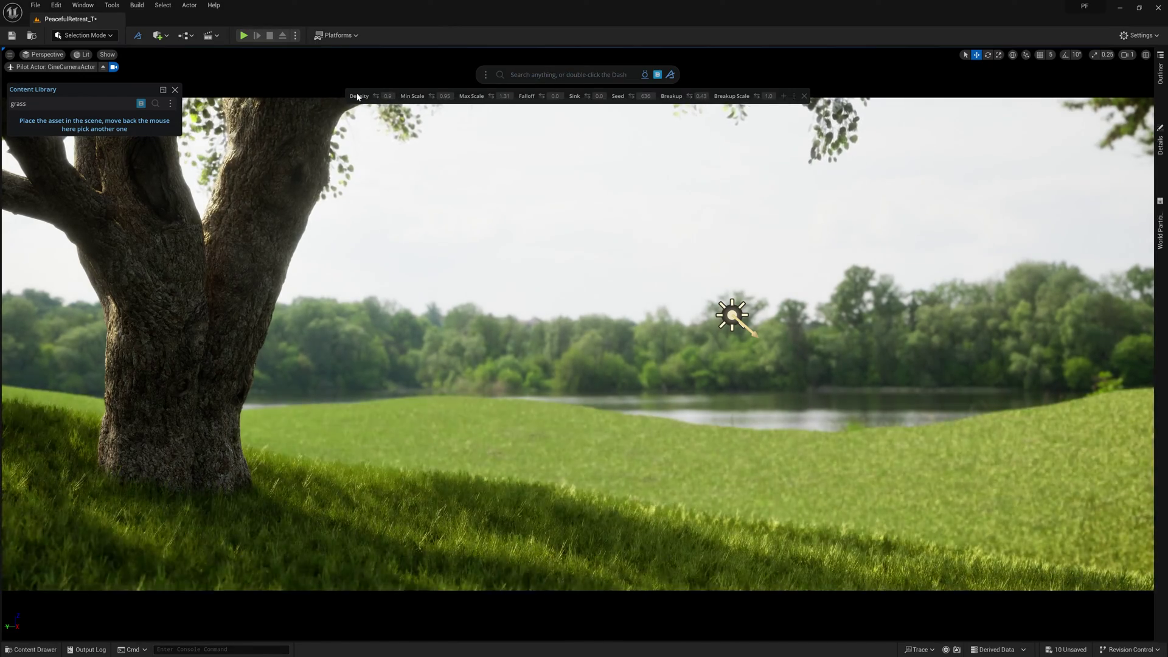
drag(690, 102, 810, 102)
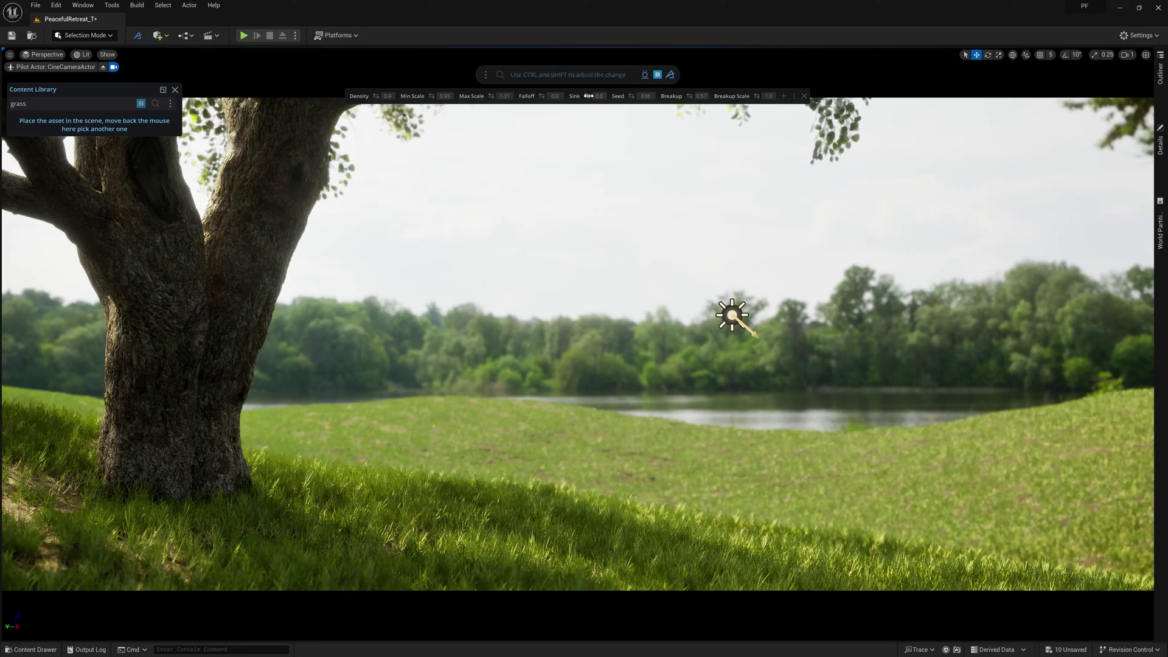
drag(541, 95, 692, 104)
click(649, 97)
text(936)
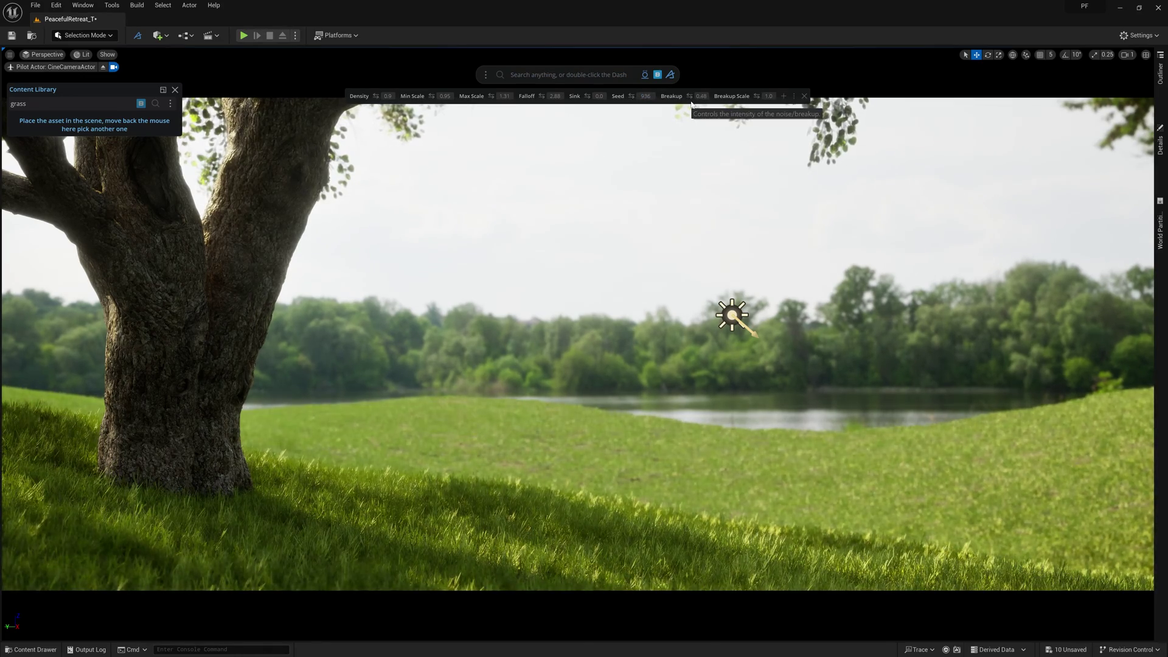
- Scatter a wild grass set from the Dash library over the terrain, with Density about 0.7 and a larger Min Scale and Max Scale
mouse_move(131, 259)
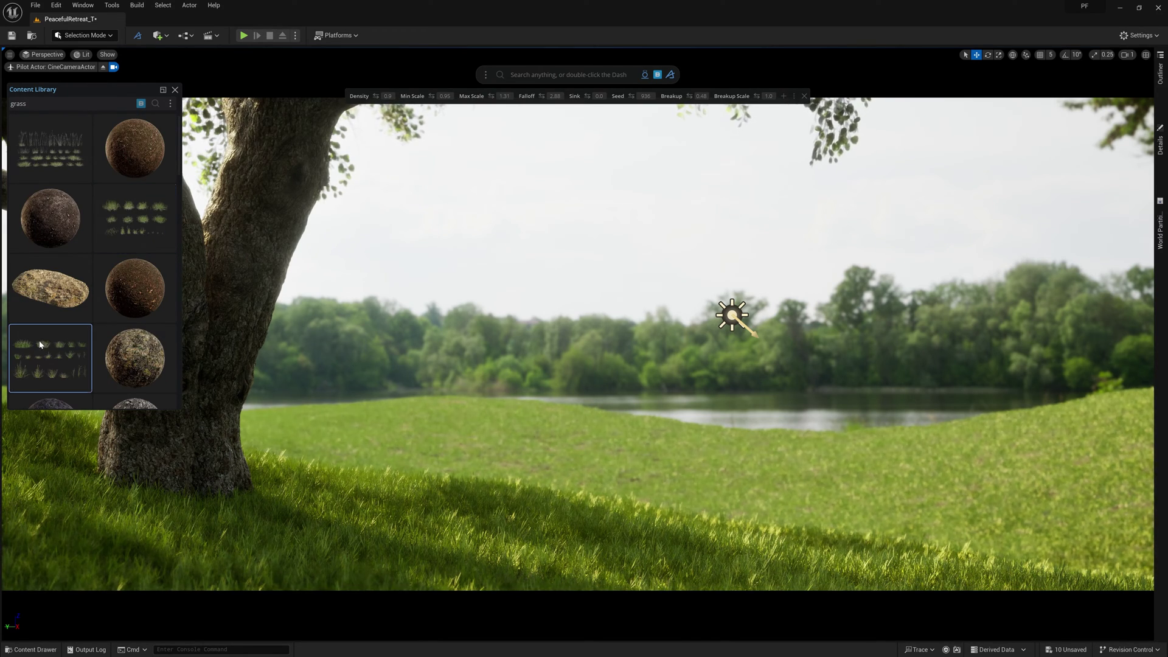
click(47, 371)
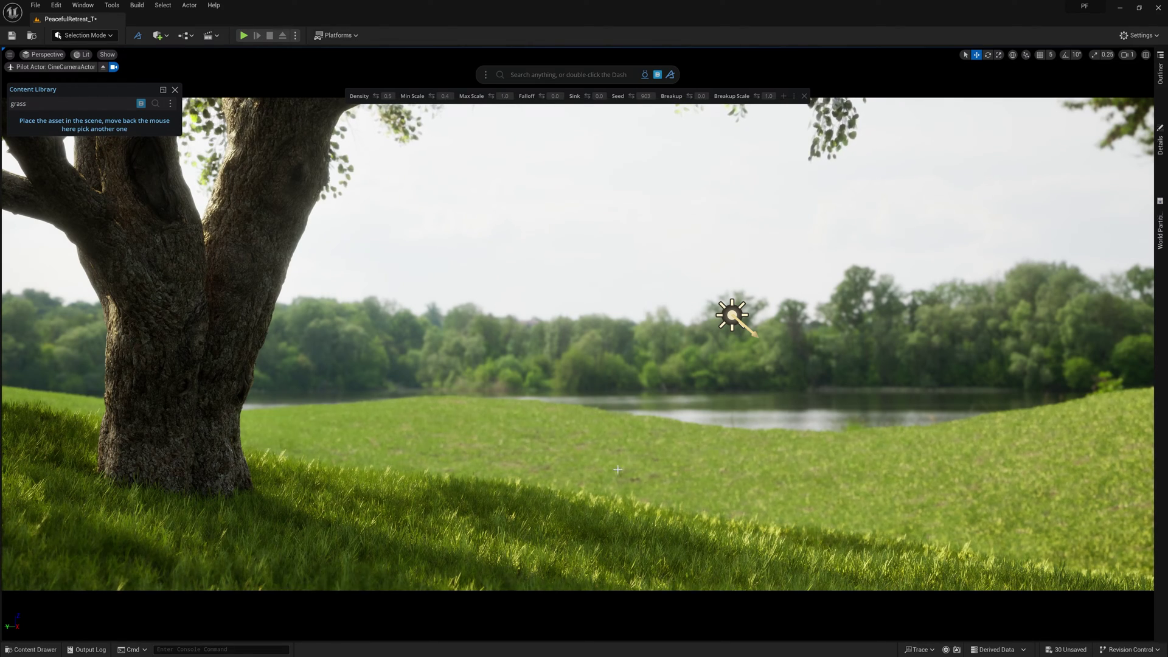
drag(375, 97, 537, 105)
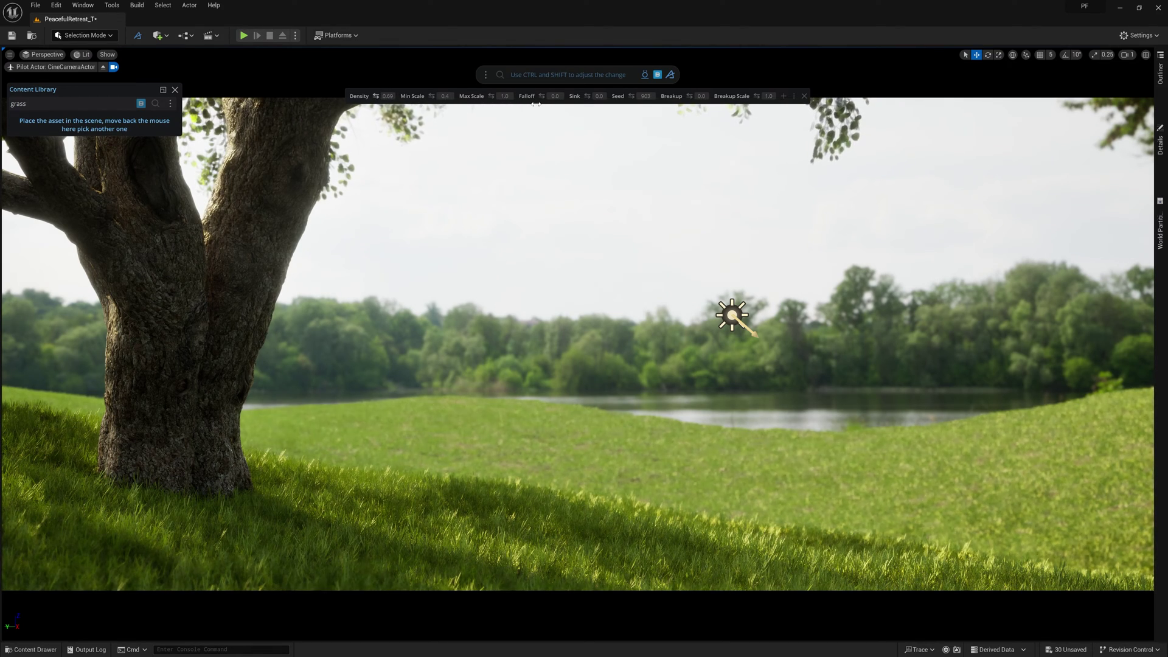
drag(436, 95, 677, 97)
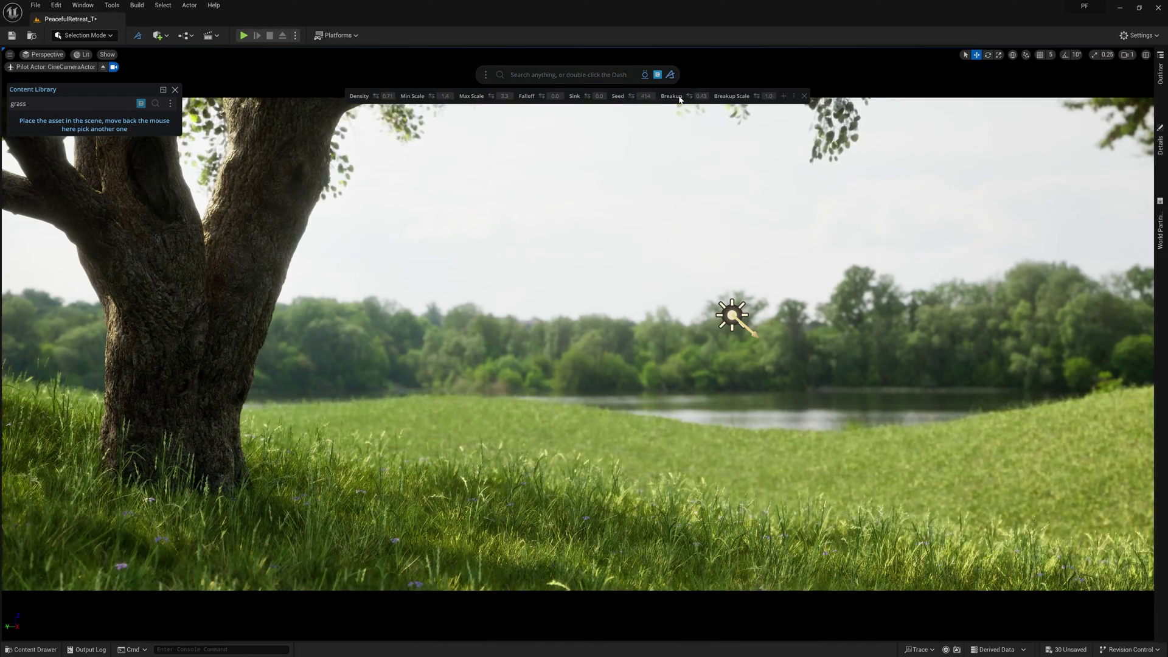
- Set the wild grass scatter's Falloff to 2.8, then scatter another grass asset from the library and adjust its Max Scale and Breakup
drag(548, 97, 665, 117)
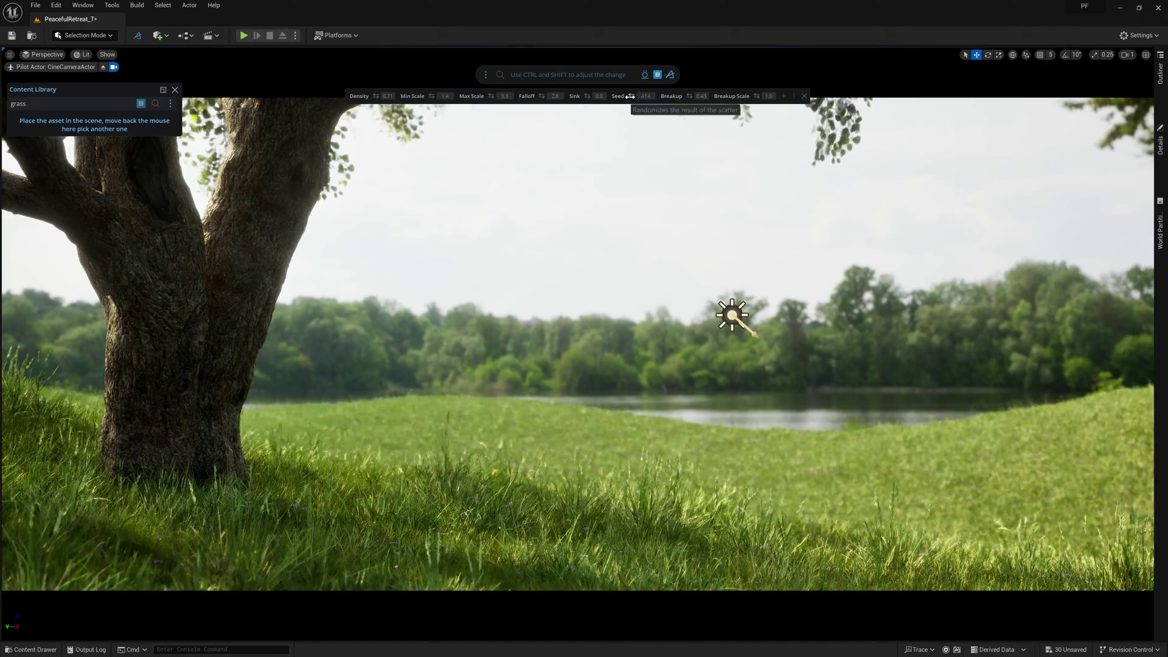
mouse_move(165, 109)
click(137, 160)
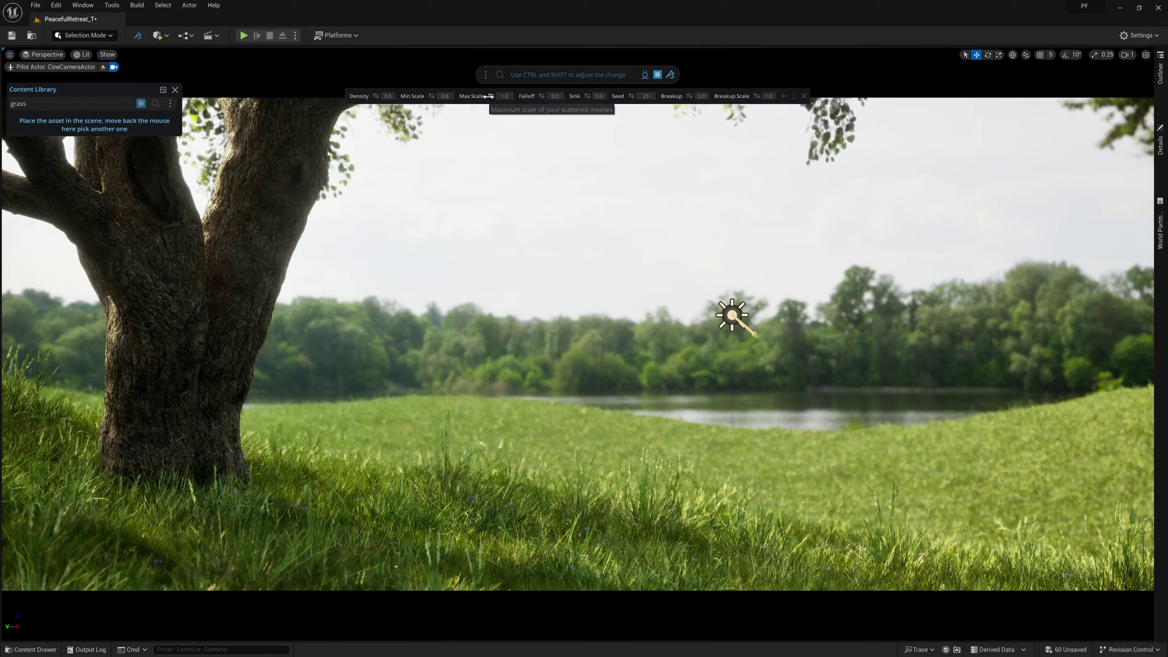
drag(493, 96, 517, 97)
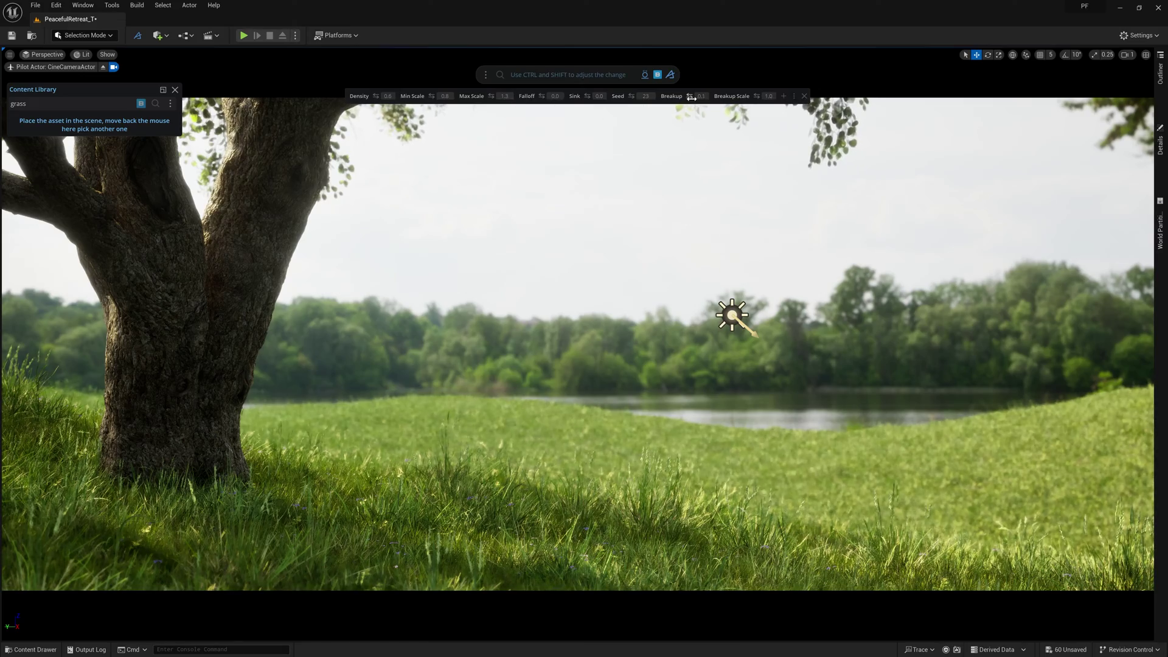
drag(690, 96, 693, 97)
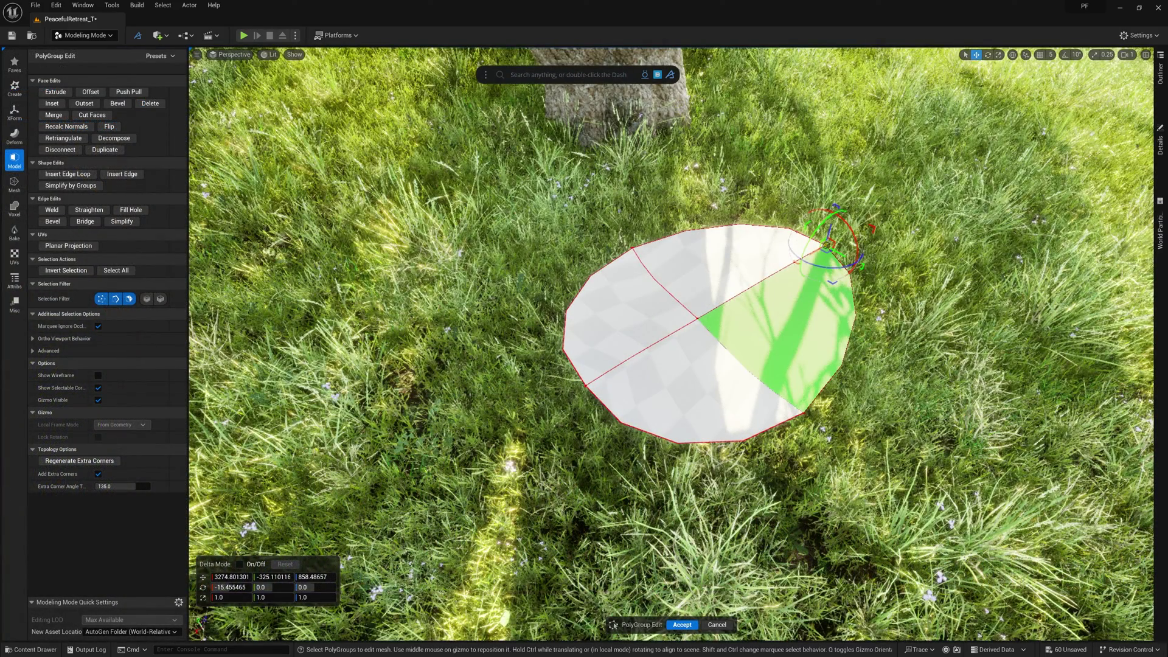
- Stretch the flat disc mesh into an elongated oval by moving its PolyGroup corners, accept the edit and return to Selection Mode
drag(748, 389, 768, 373)
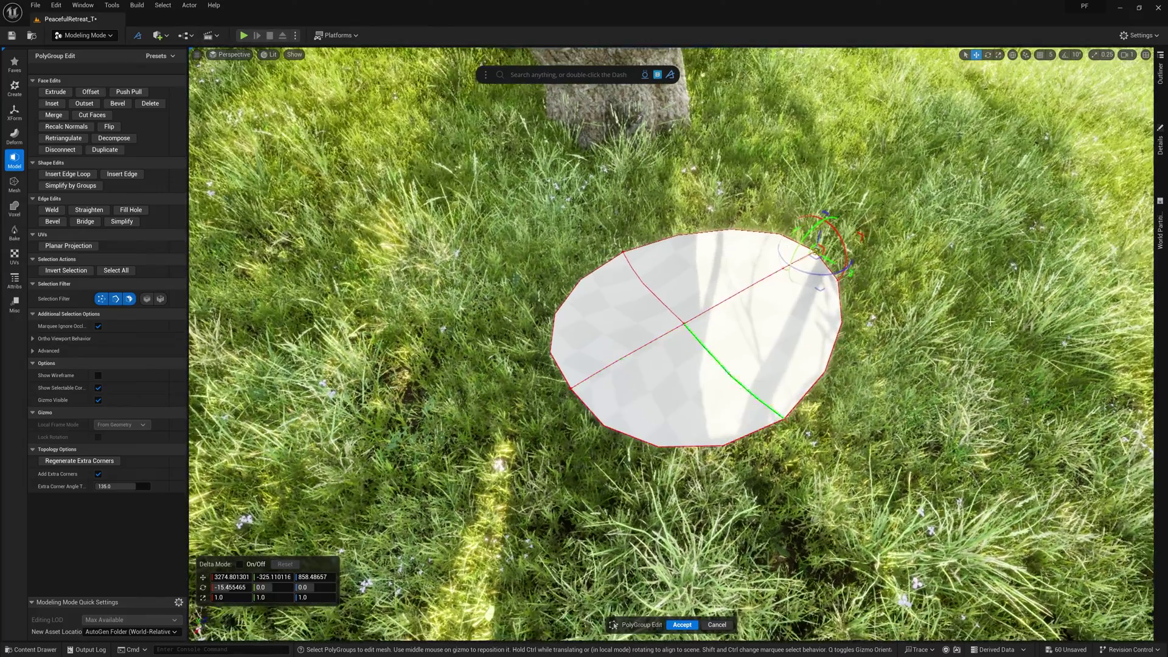
click(570, 387)
drag(571, 388, 462, 452)
click(621, 252)
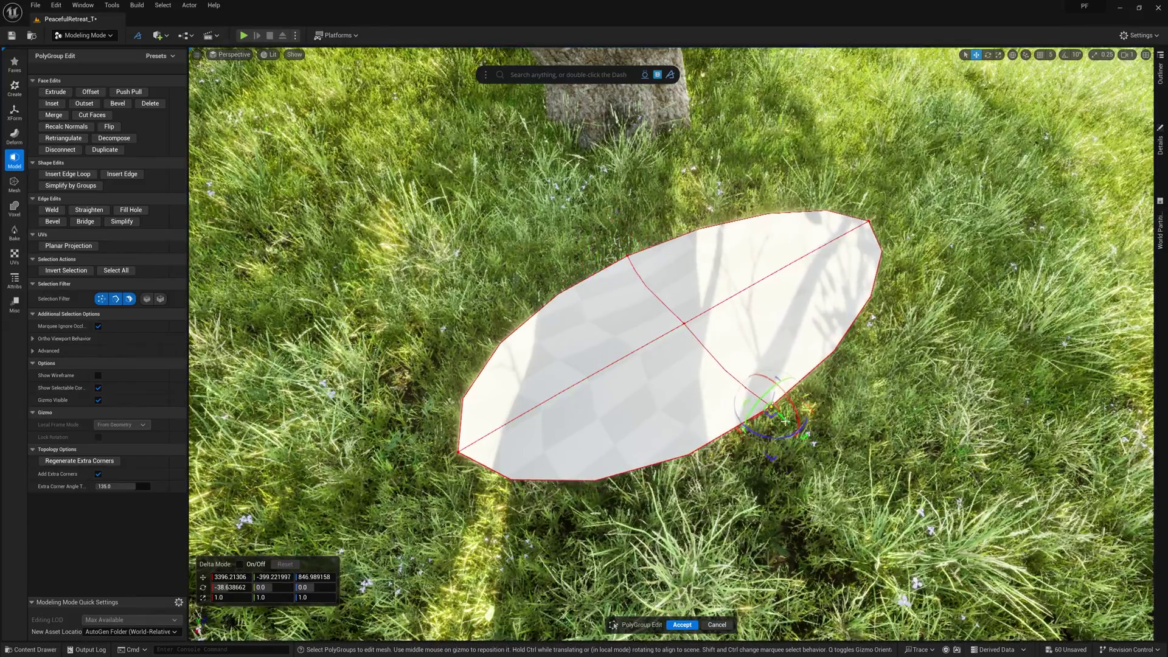
right_drag(814, 397, 811, 398)
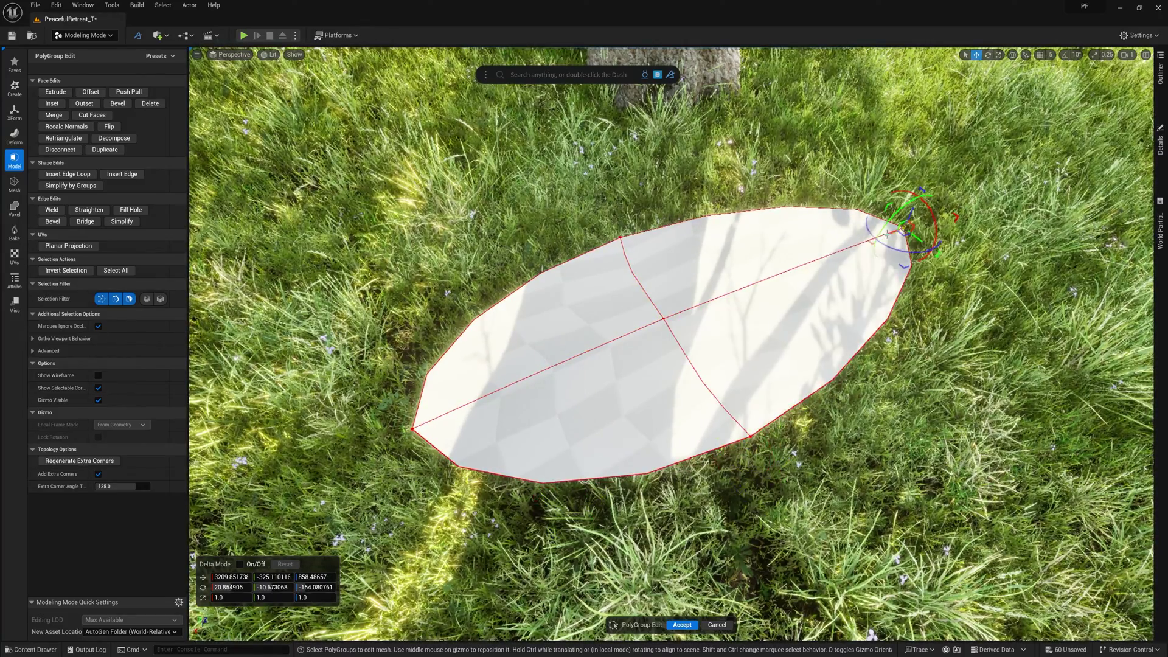
click(681, 625)
click(104, 36)
click(79, 51)
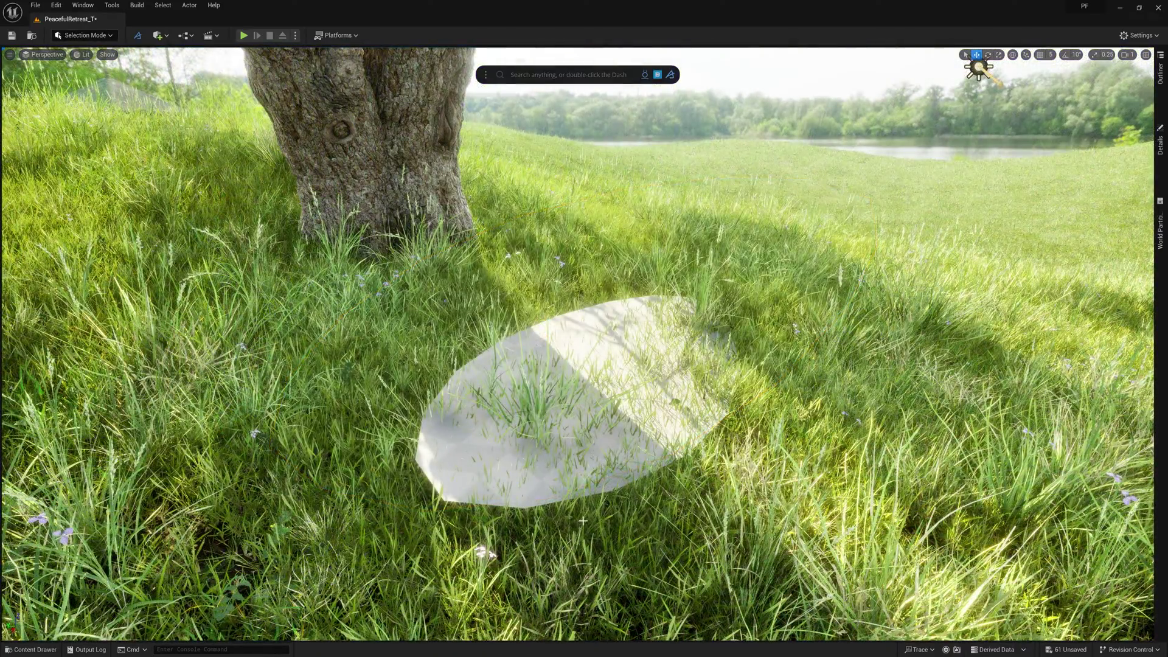
- Mask the grass scatter by proximity to the flat oval mesh, raising Proximity Distance and enabling Invert Proximity
click(582, 520)
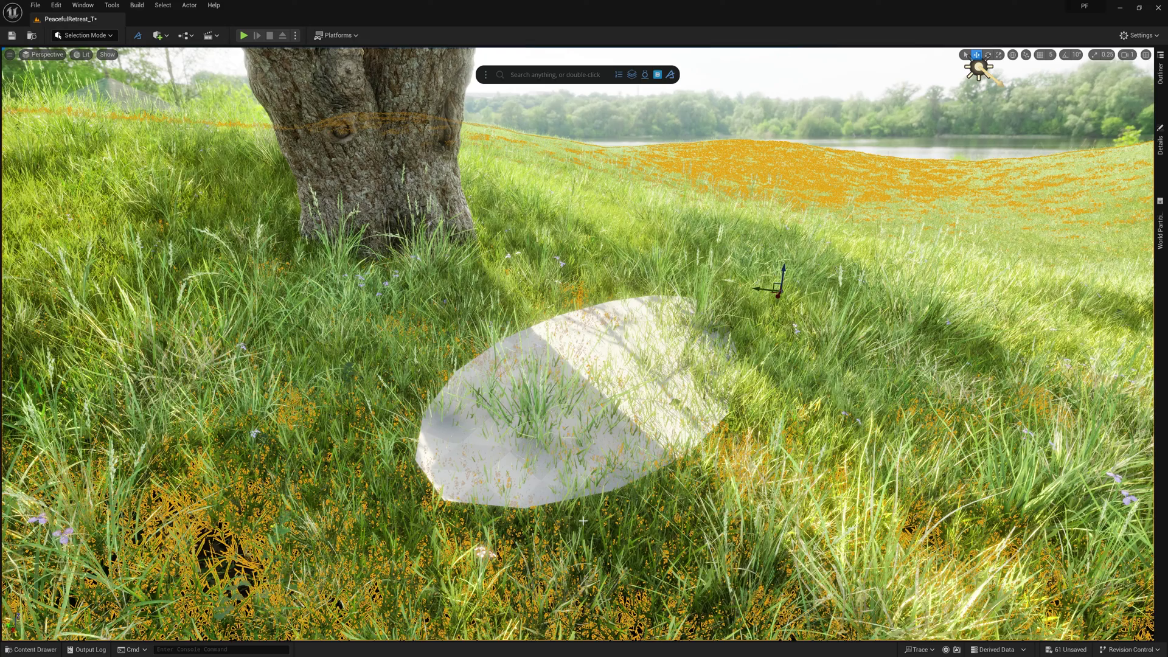
click(450, 440)
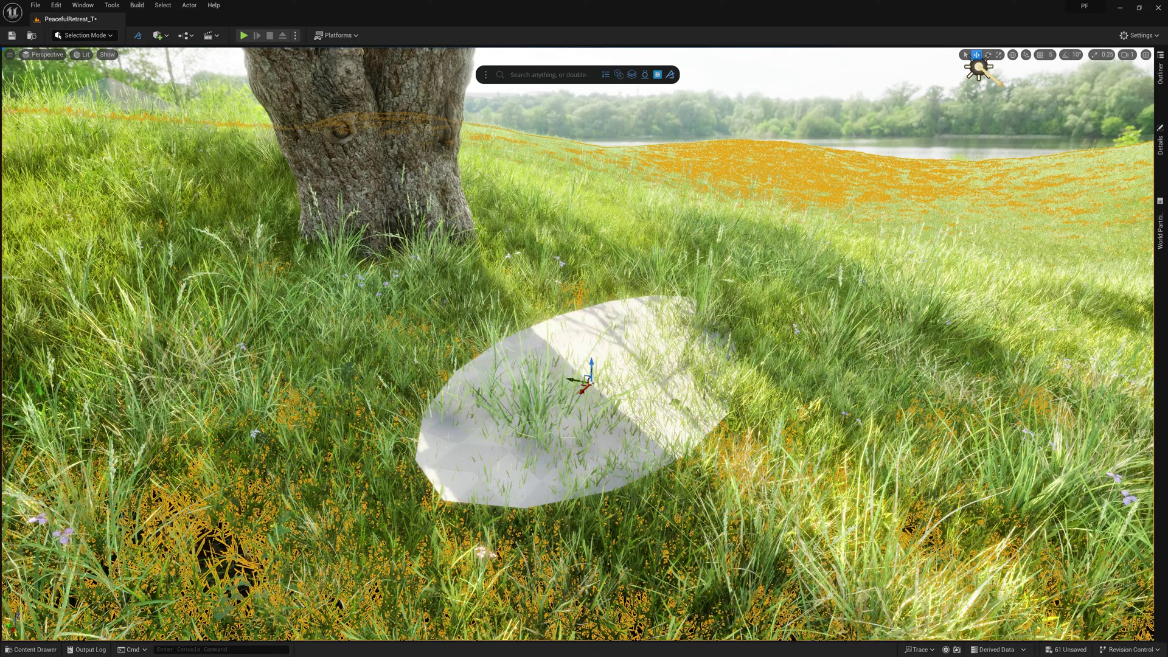
click(620, 75)
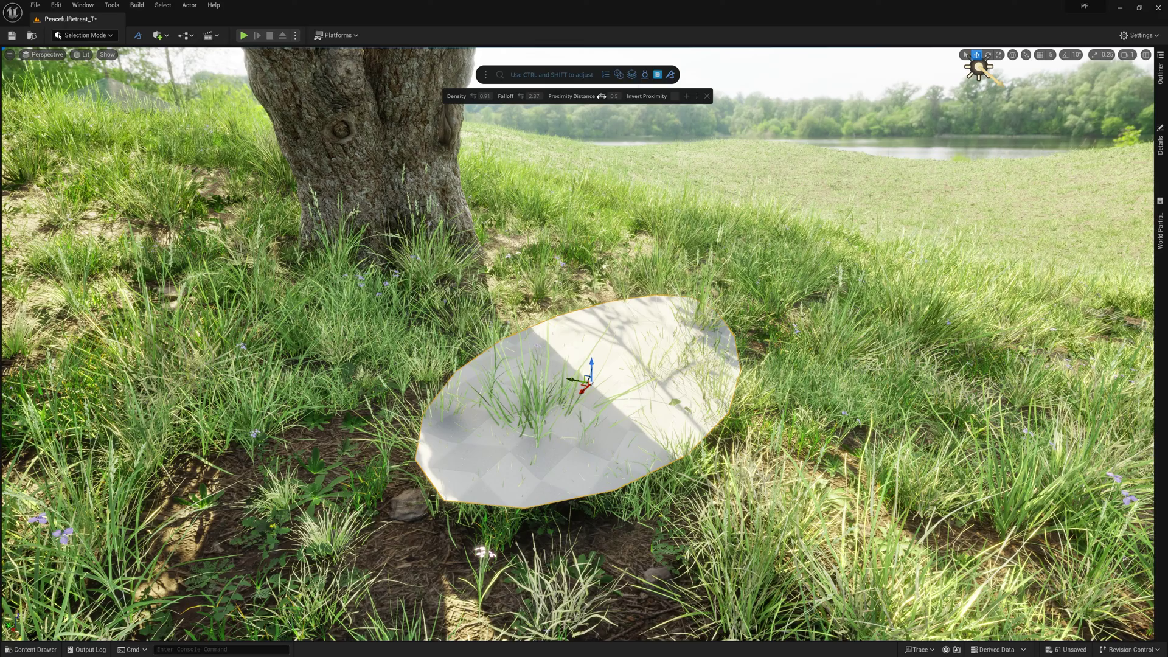
drag(608, 96, 620, 93)
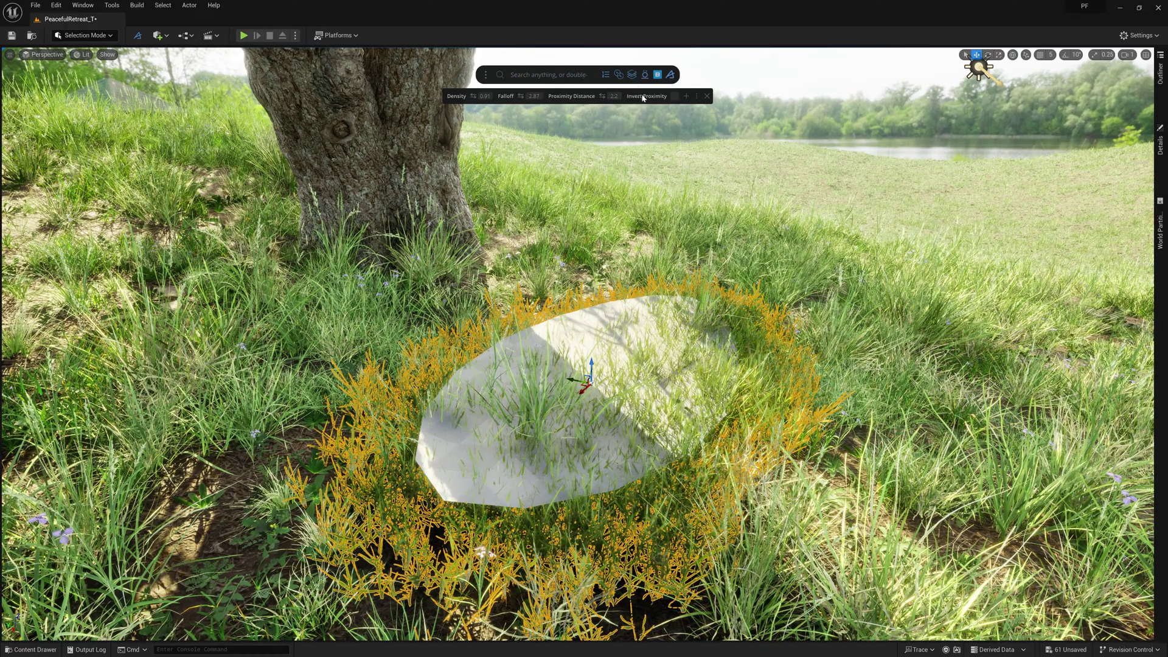
click(674, 97)
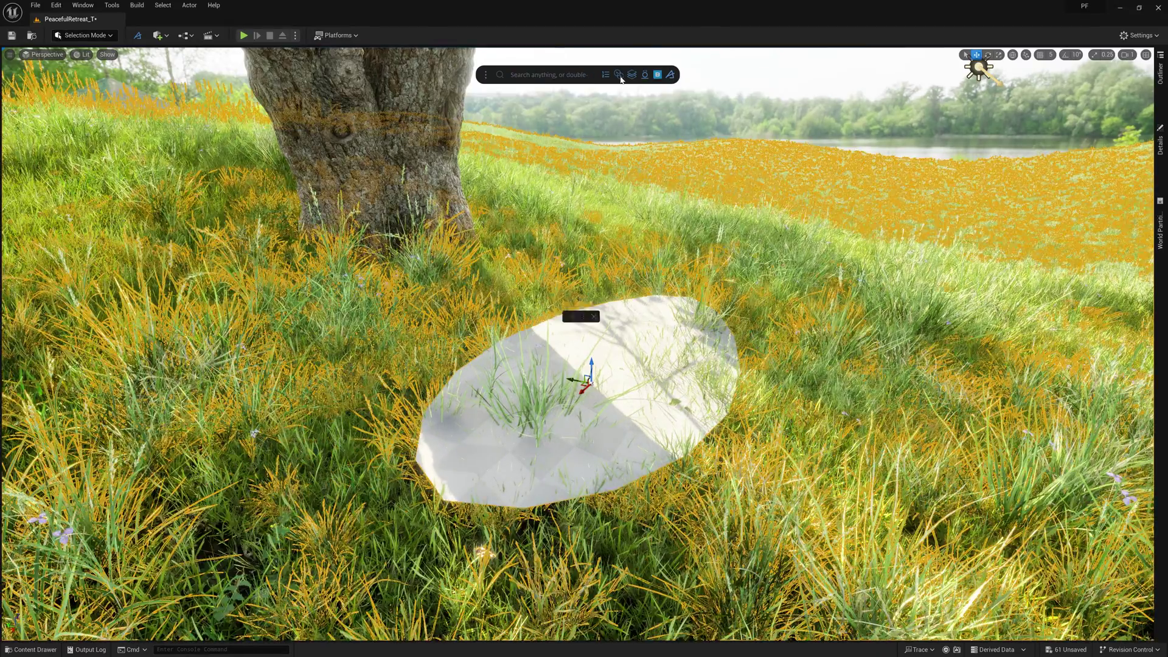
- Apply inverted proximity masks from the oval mesh to the remaining grass scatters
click(675, 97)
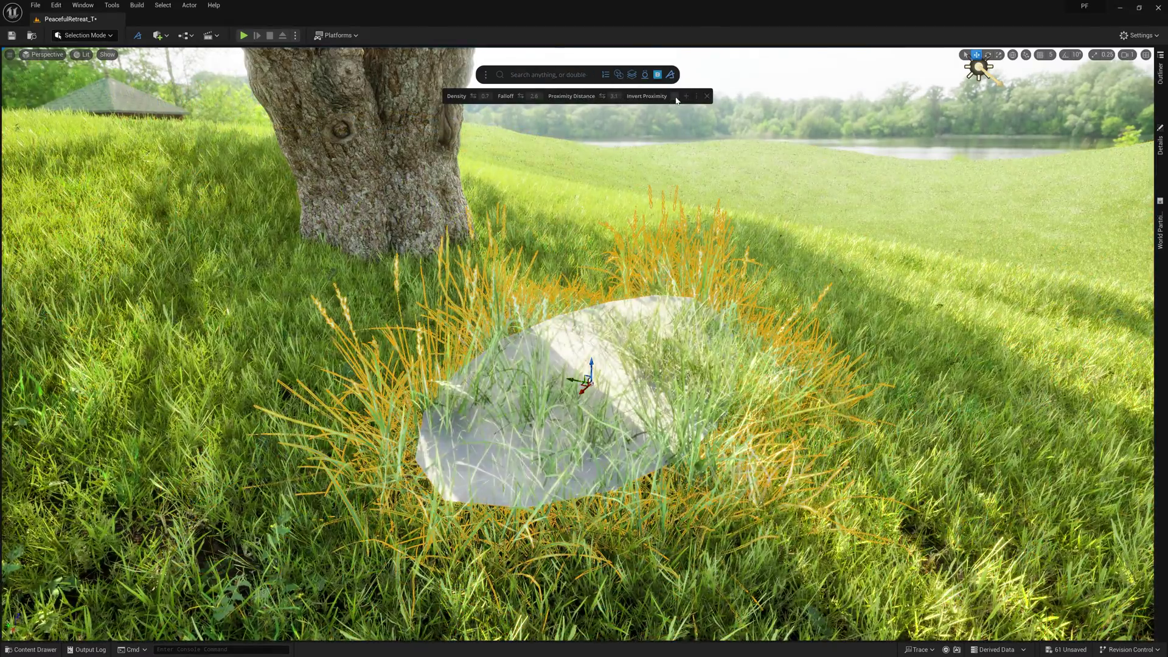
click(676, 98)
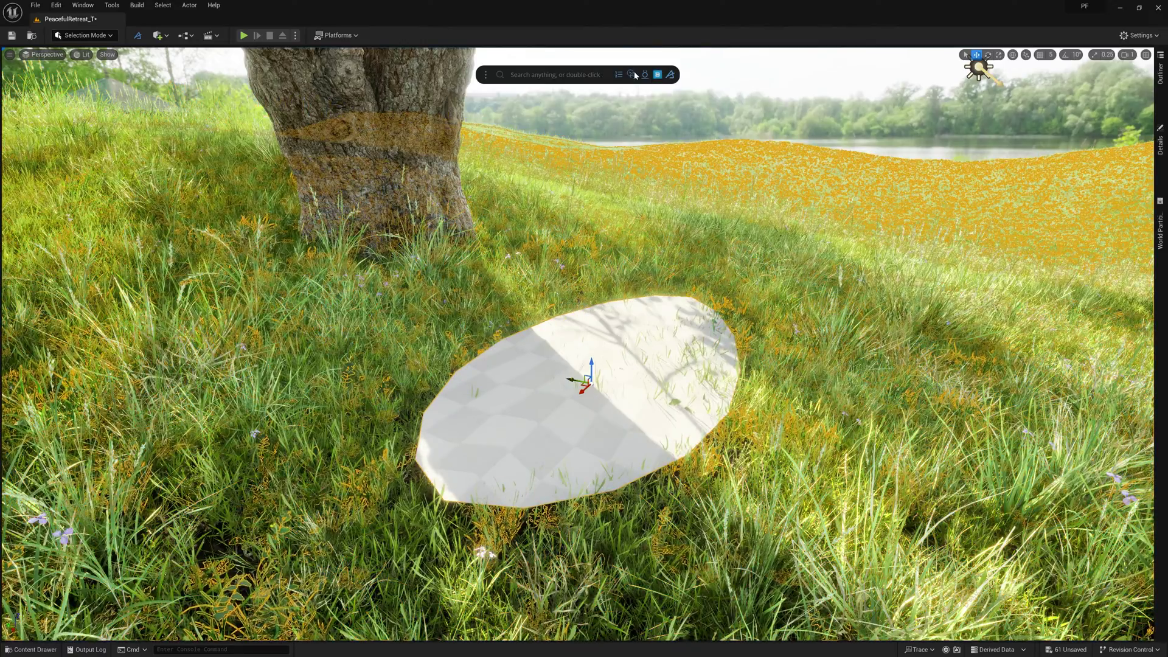
click(632, 74)
click(675, 97)
- Place a rescaled copy of the oval mesh at the foot of the tree trunk and mask the grass around it
drag(591, 368, 477, 360)
key(r)
click(548, 365)
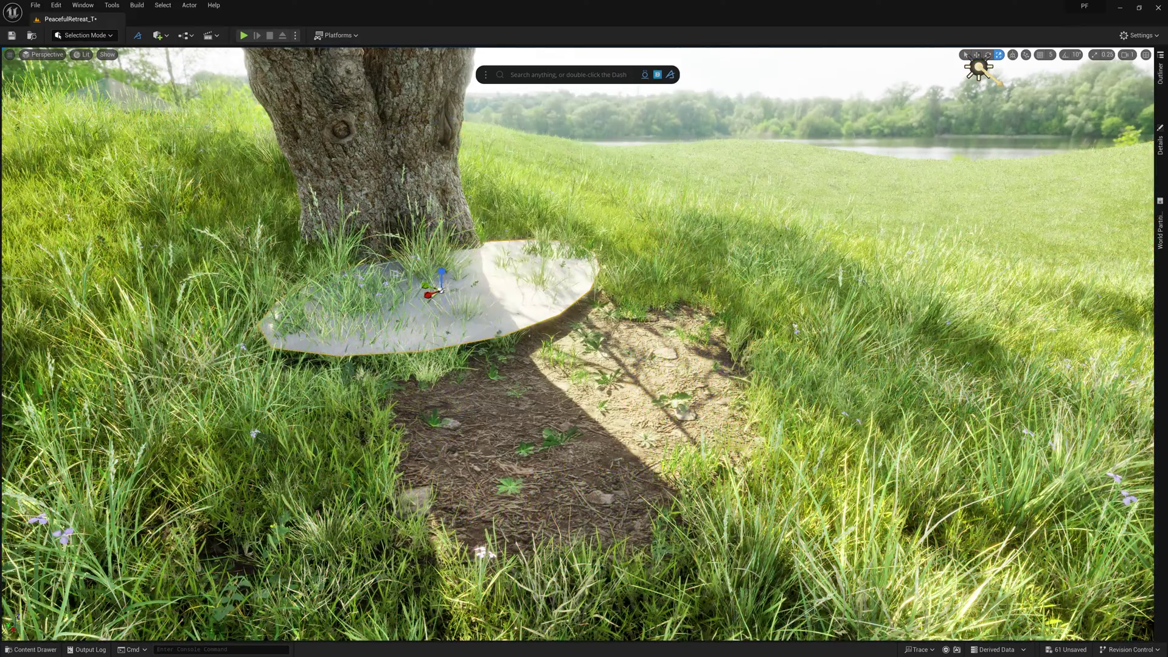
click(769, 282)
click(770, 282)
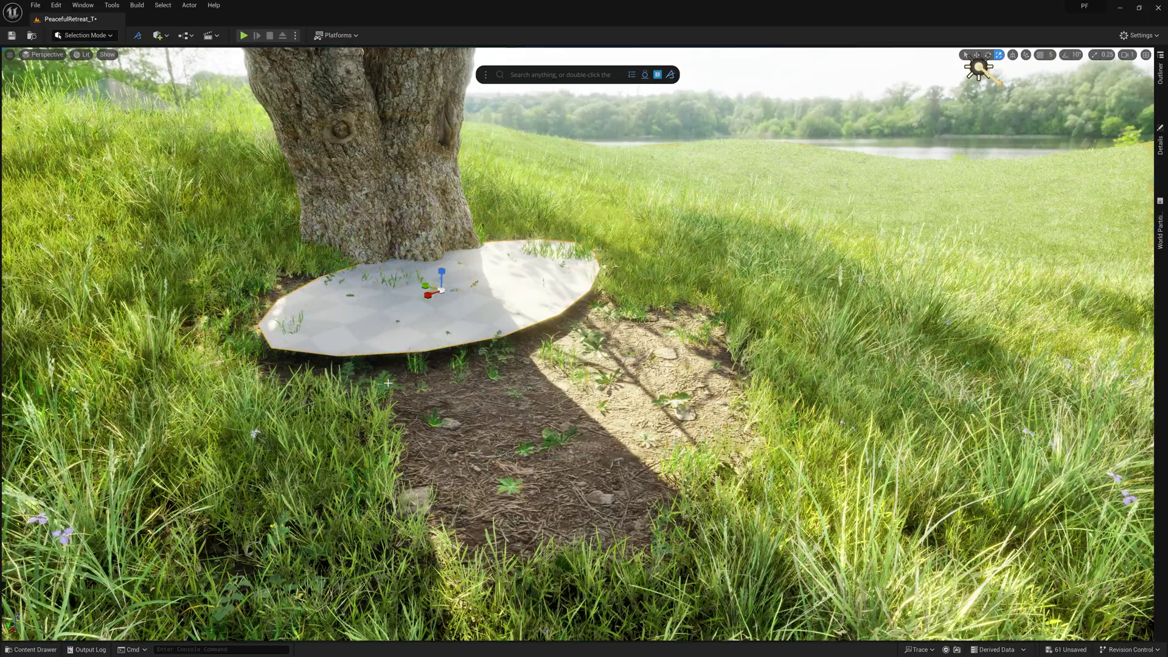
key(w)
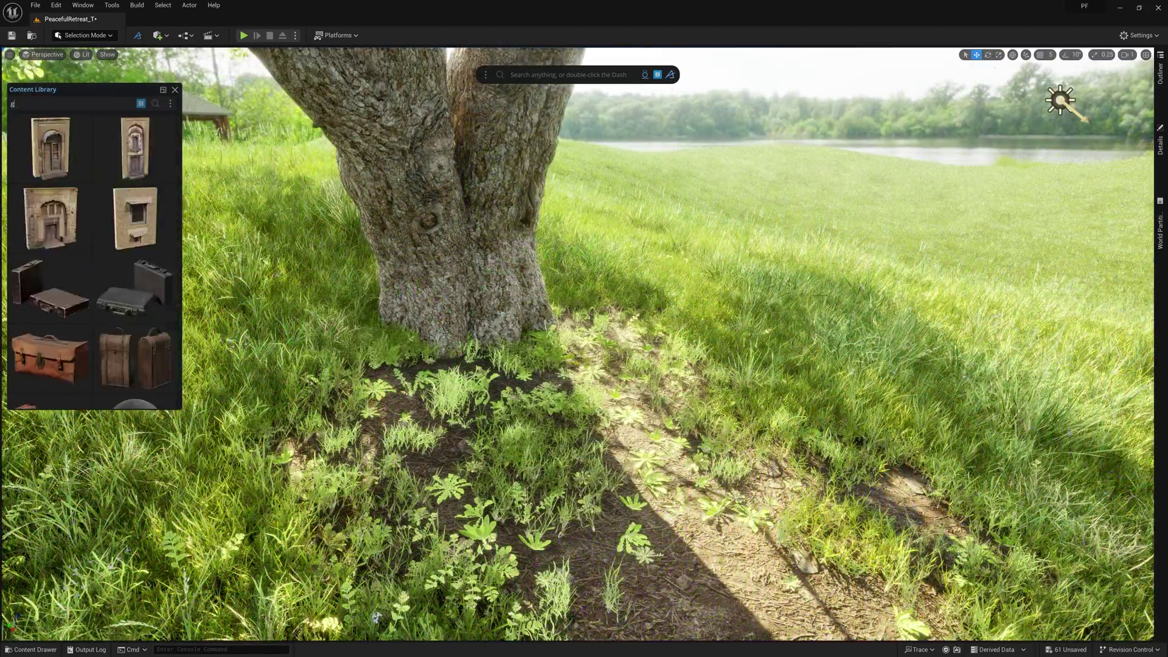
- Search the content library for "ground" and place mossy forest ground patches at the tree base and over the cleared area
text(round)
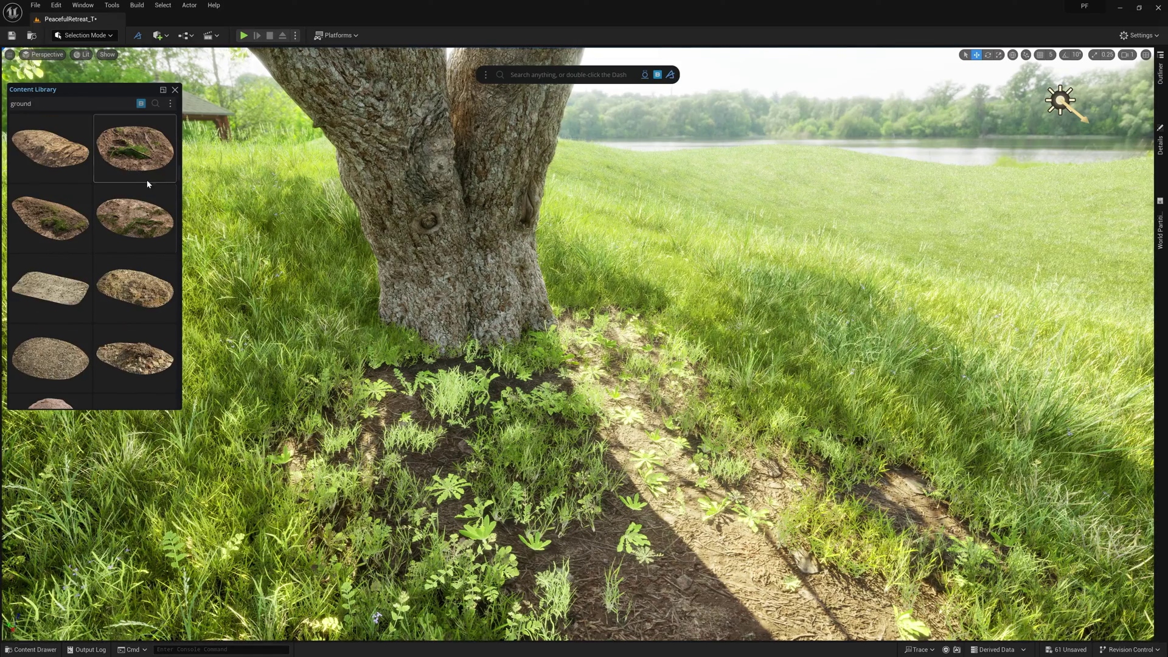
click(150, 171)
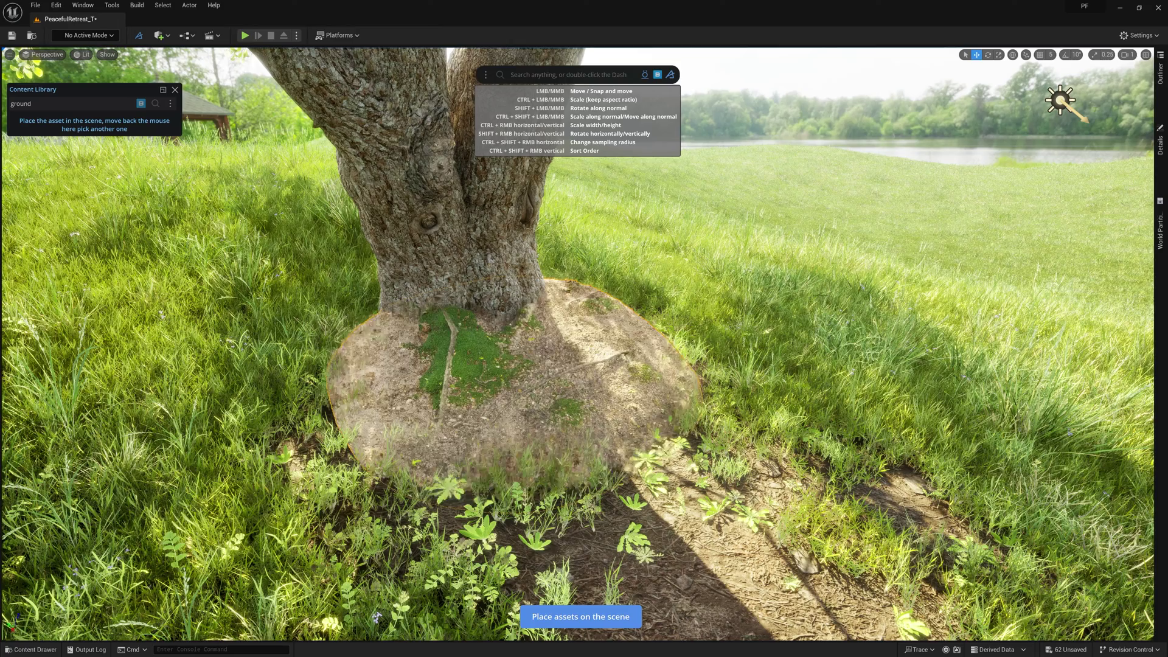
click(528, 578)
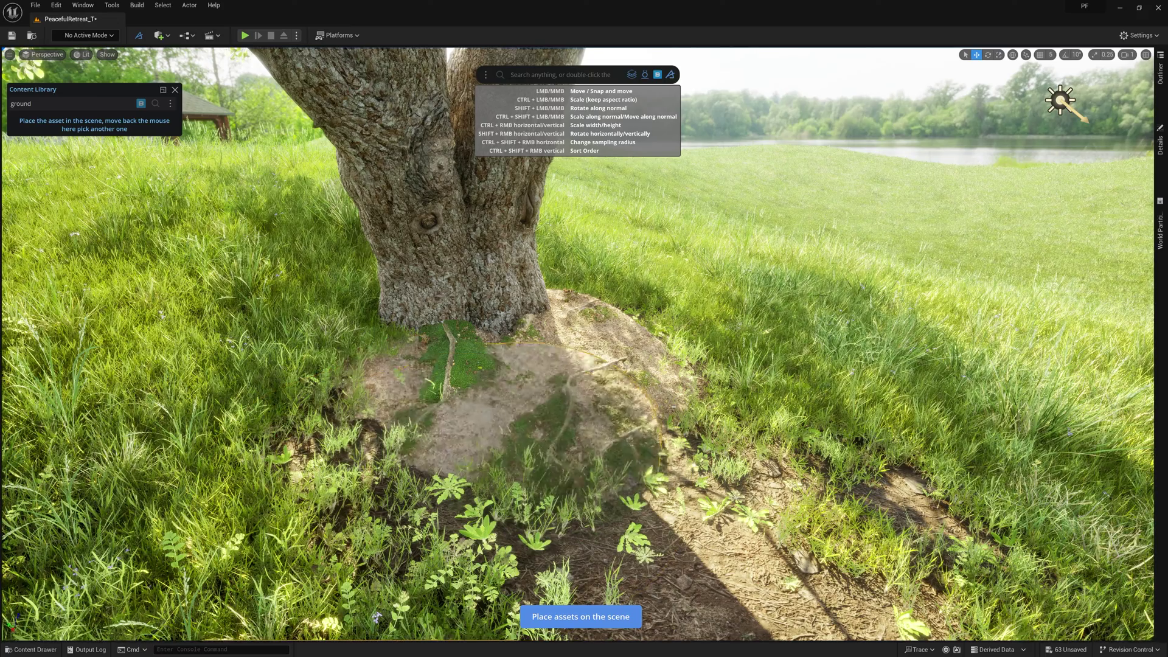
key(Escape)
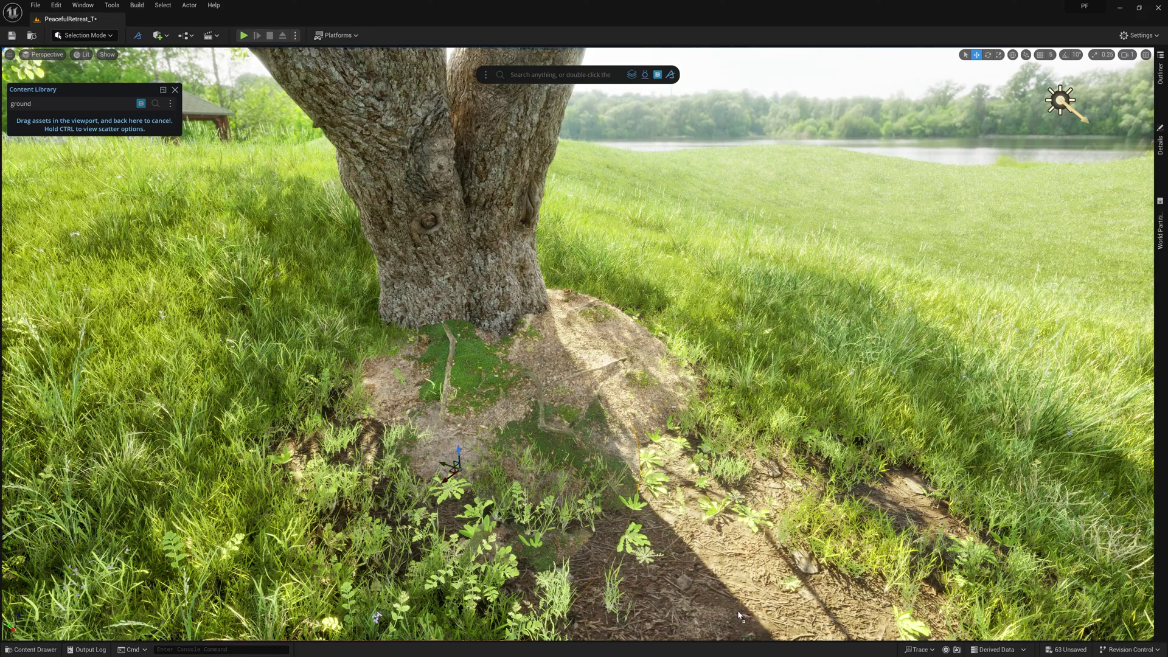
drag(740, 615, 732, 556)
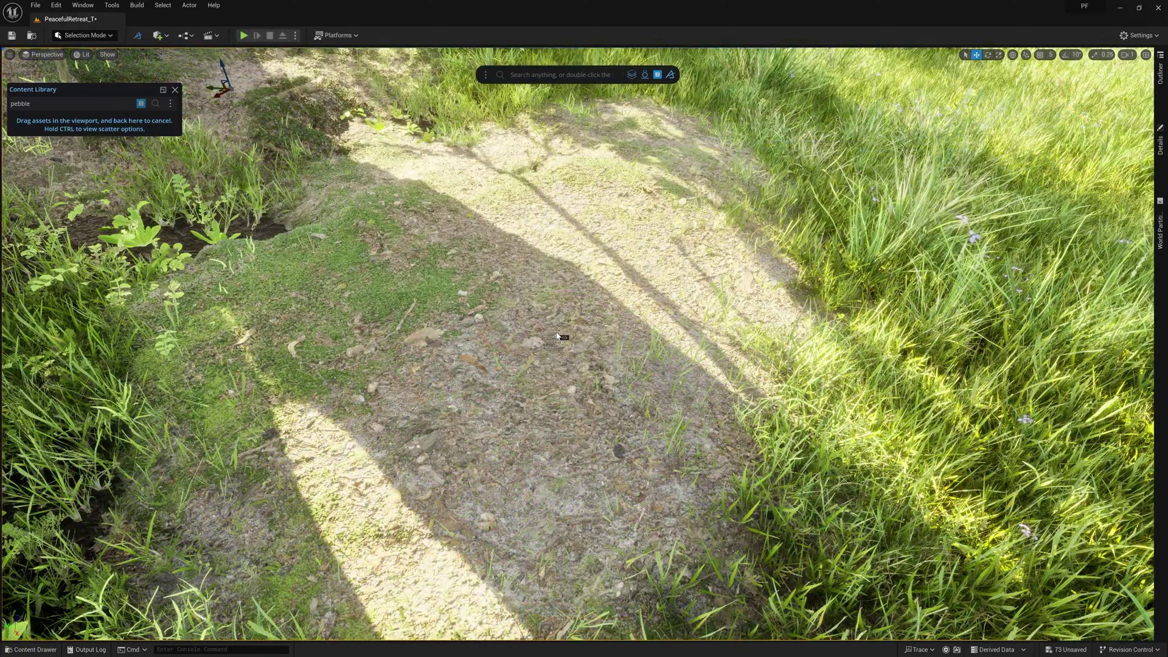
- Scatter a pebble asset over the ground patches with adjusted scale, and tune the Density of the small plant scatters around the trunk
ctrl+drag(557, 335, 578, 346)
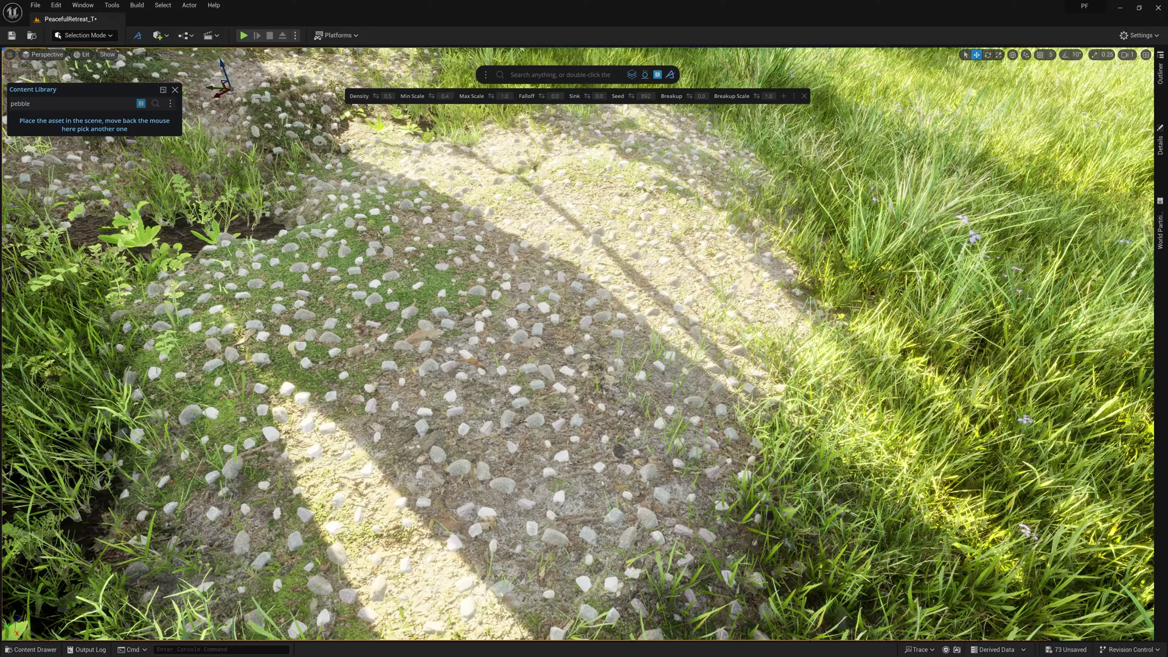
drag(432, 95, 491, 96)
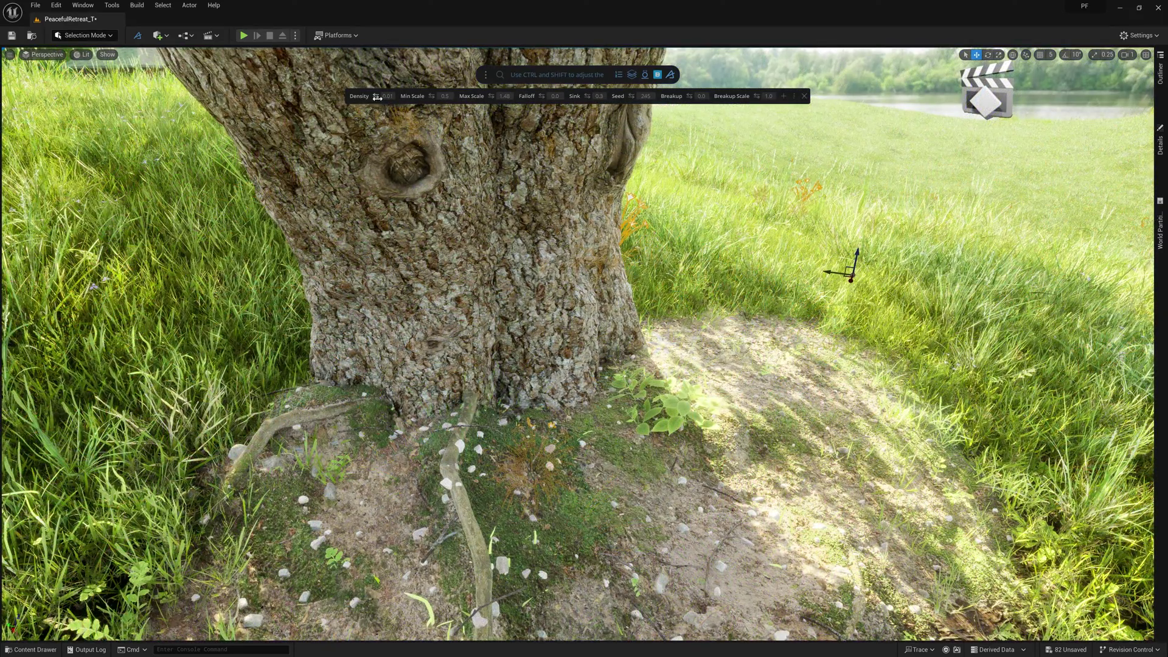
drag(377, 97, 588, 93)
key(ctrl+z)
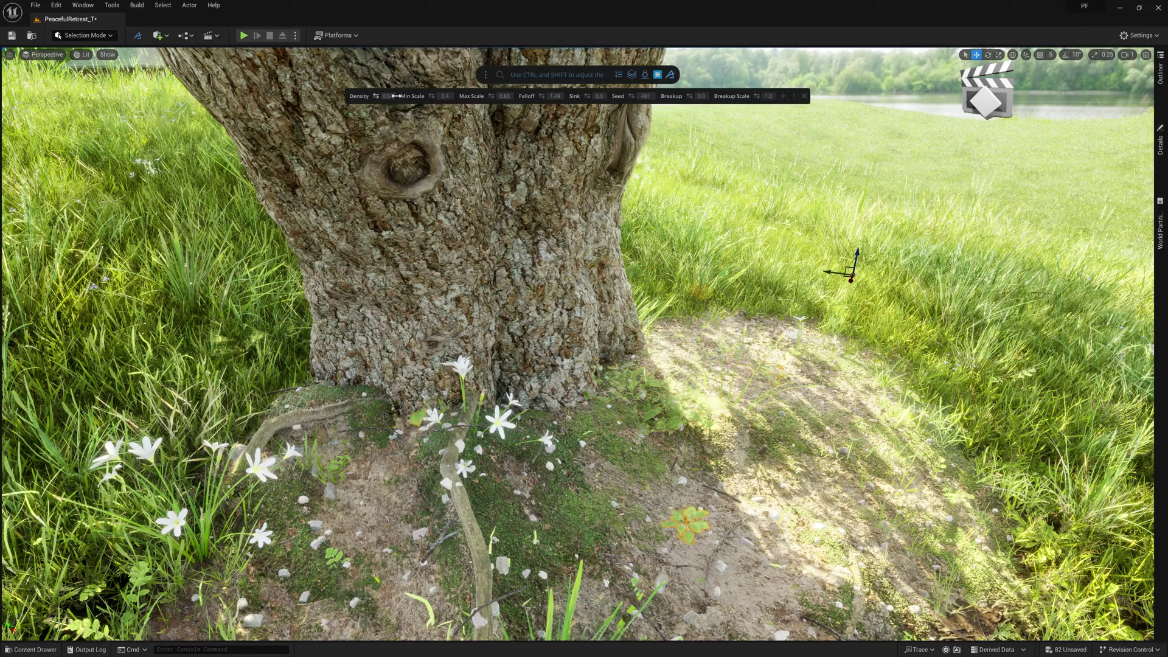
drag(375, 96, 697, 98)
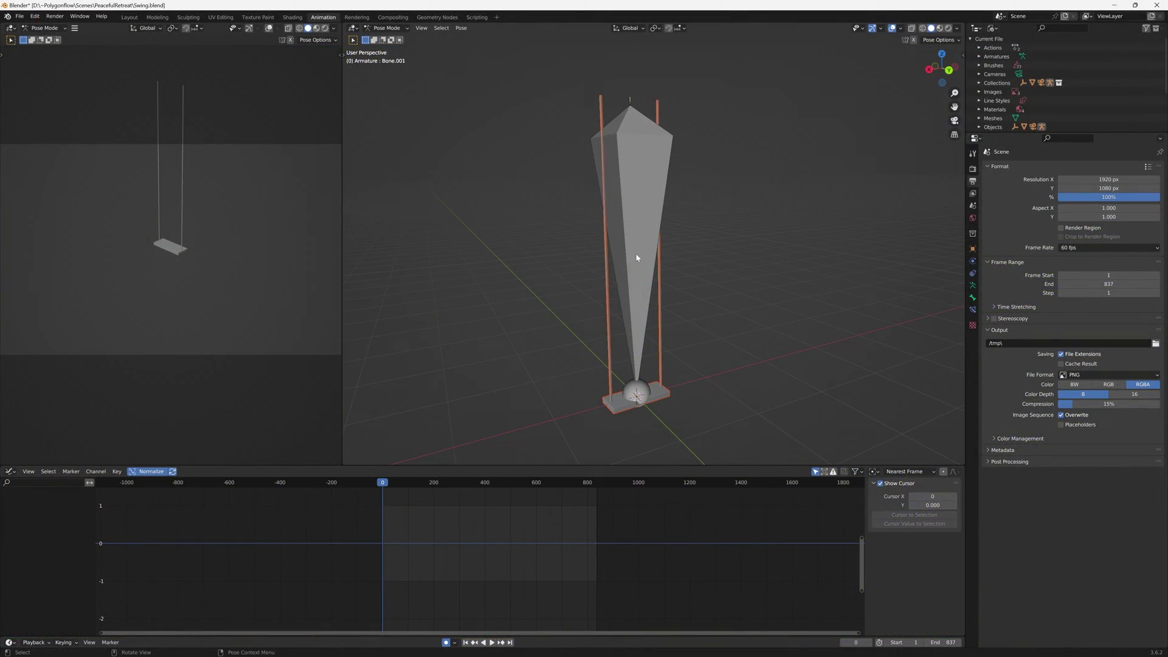
click(637, 258)
key(r)
key(z)
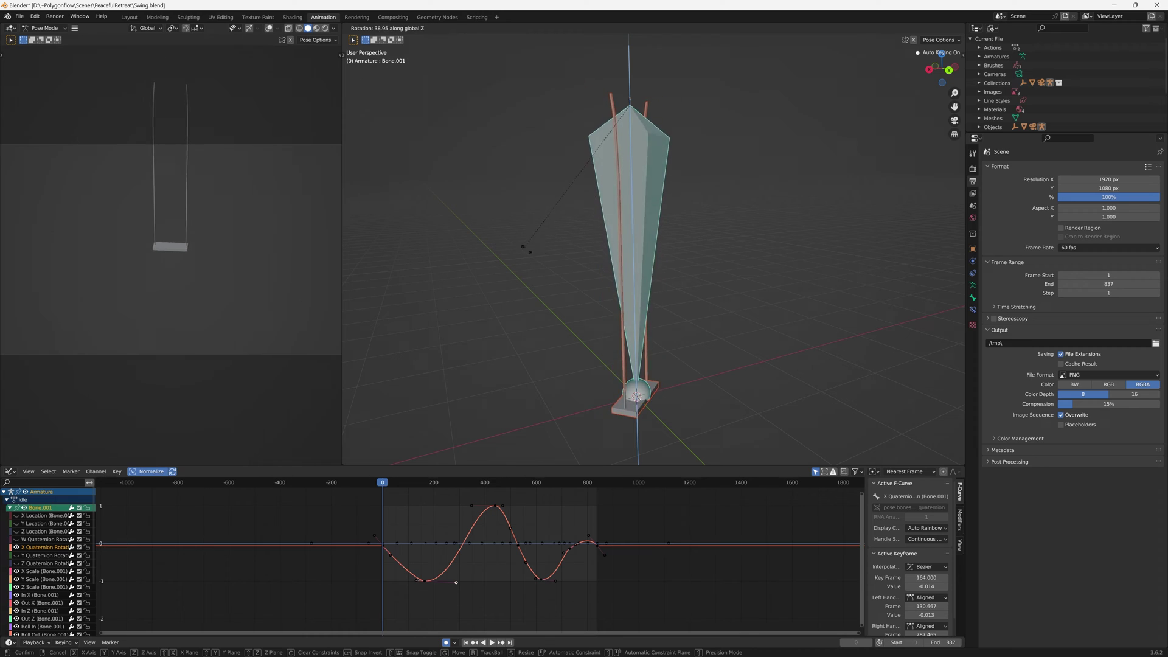
key(Escape)
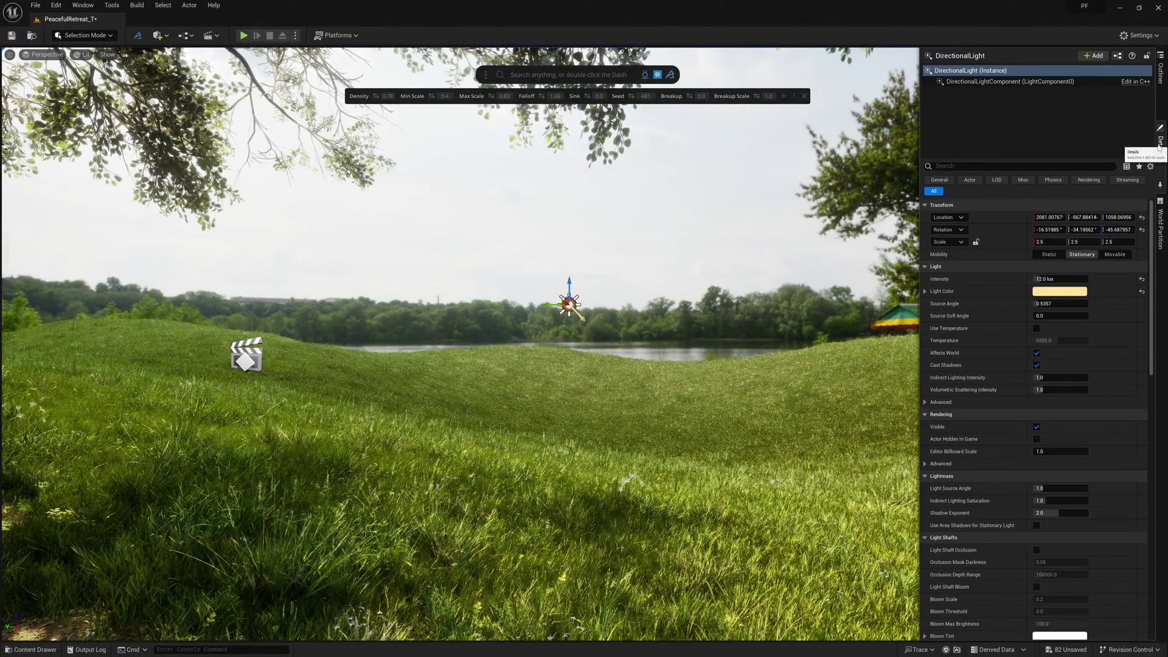
- Adjust the directional light's Light Color
click(1059, 292)
click(977, 523)
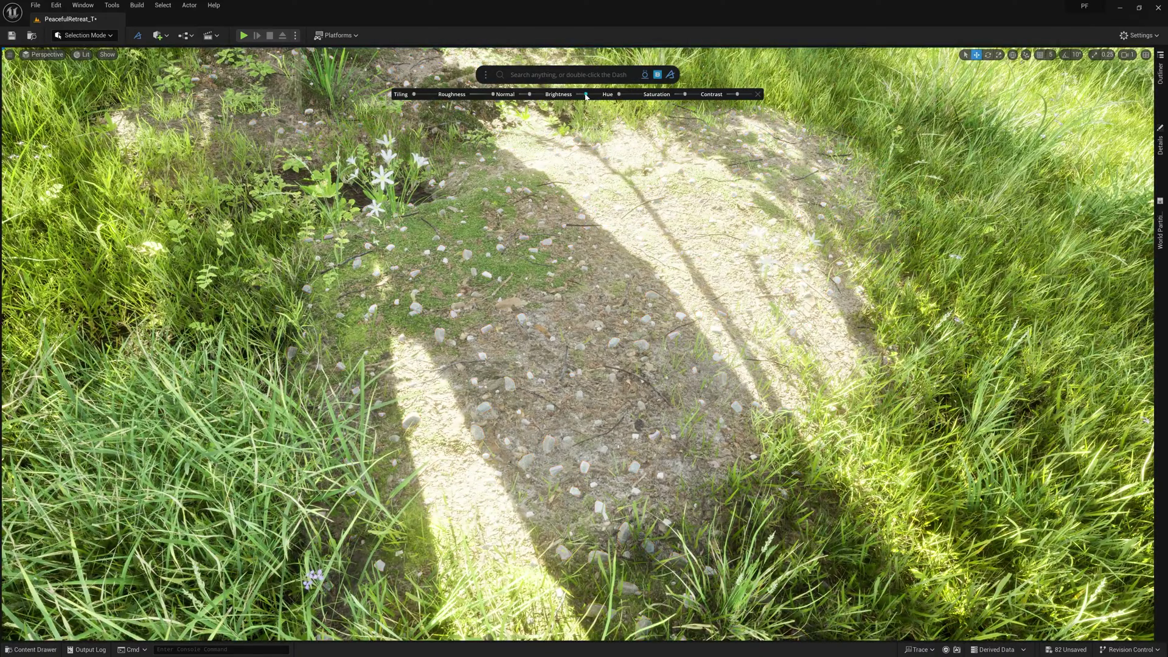
- Lower the scattered pebbles' material Brightness and slightly raise its Contrast
drag(586, 95, 580, 96)
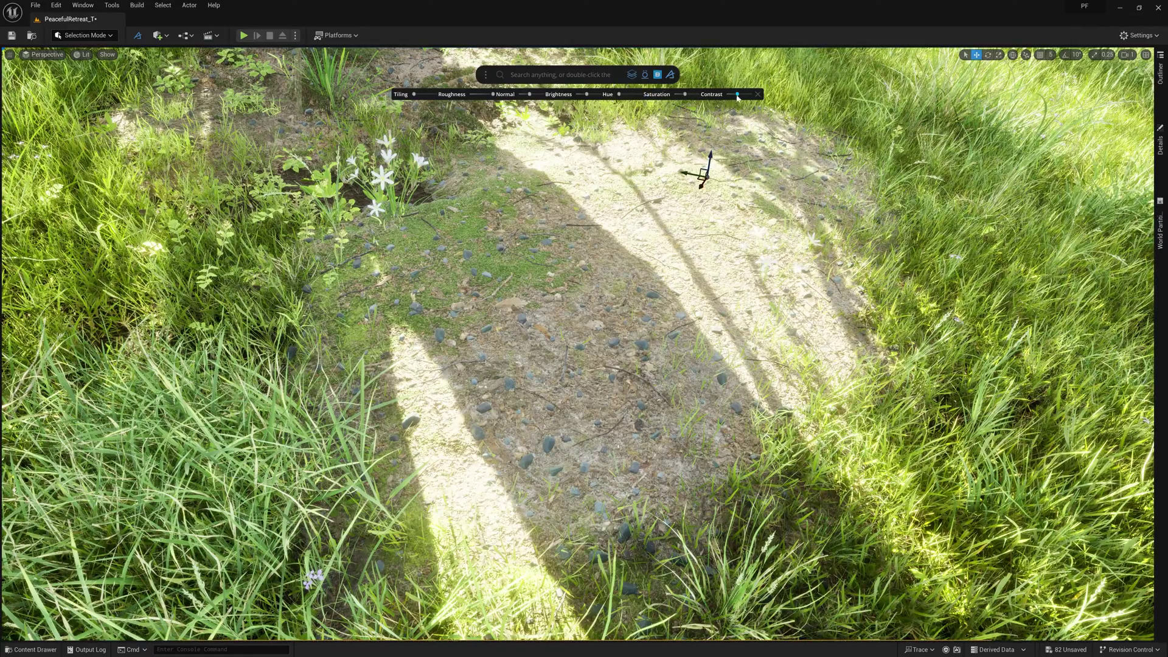
drag(737, 96, 739, 96)
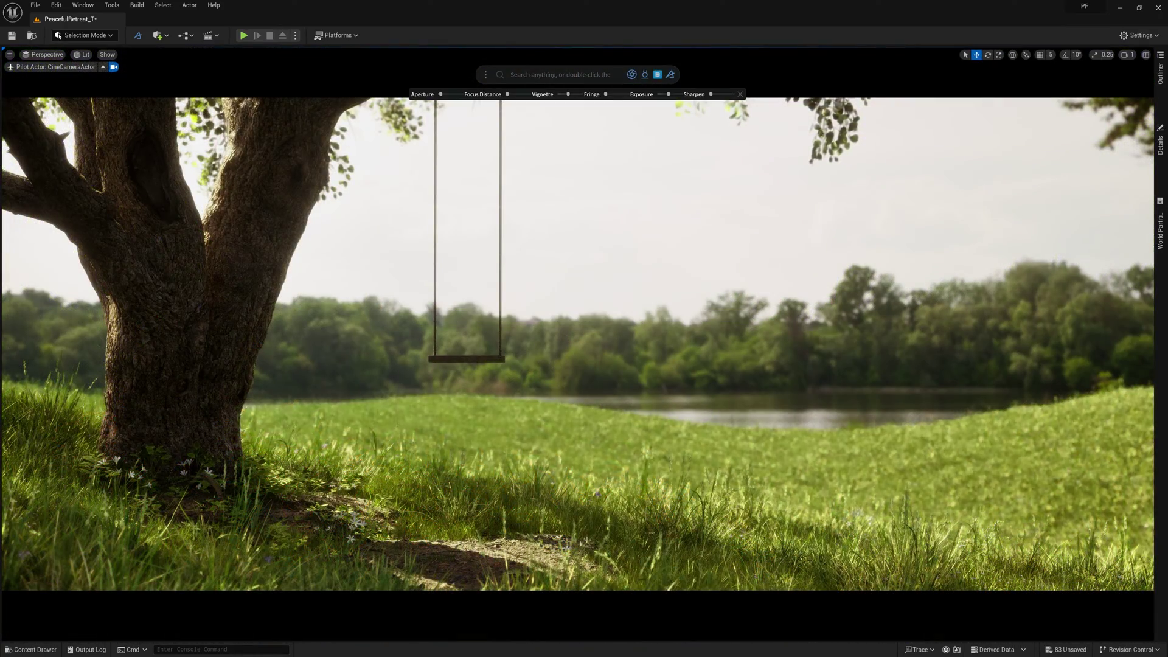
- Fine-tune the cine camera's Vignette, Exposure and Sharpen amounts in Dash
drag(565, 95, 565, 97)
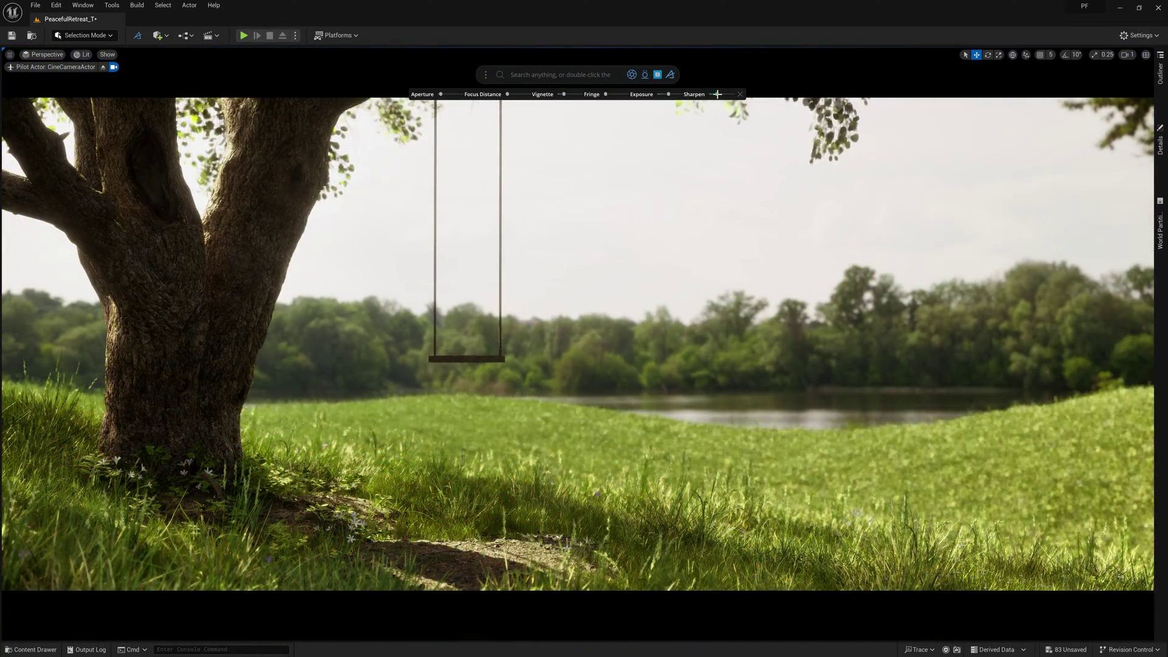
drag(669, 94, 669, 94)
- Set the cine camera's tracking focus to follow the swing
click(1160, 71)
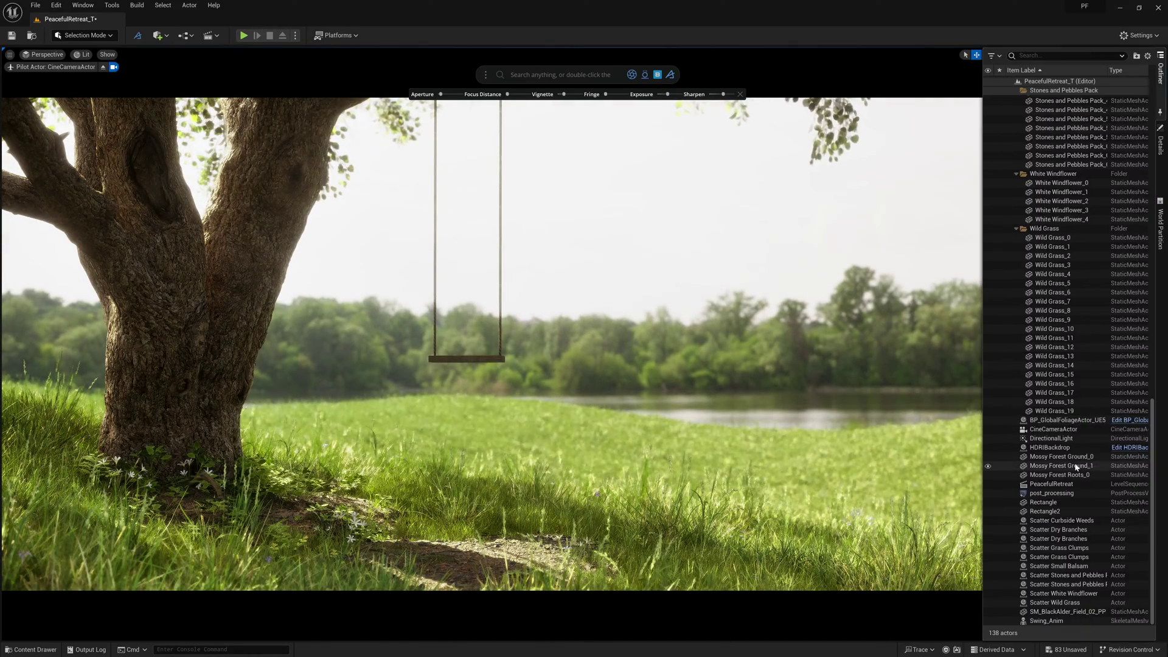
click(1161, 144)
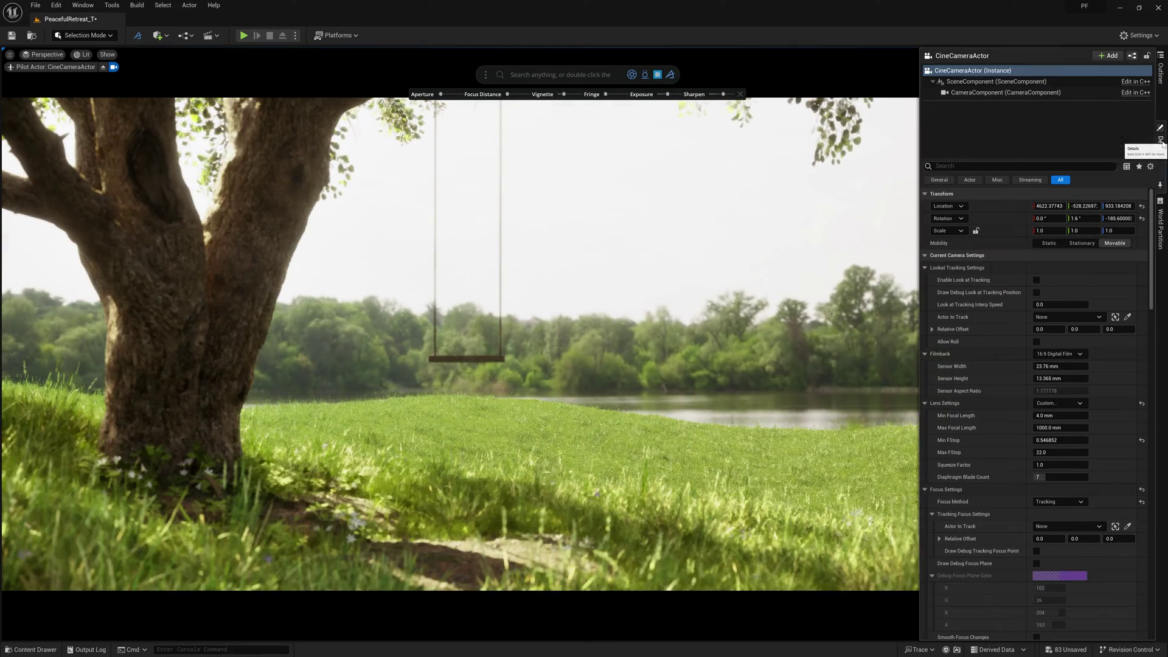
click(498, 353)
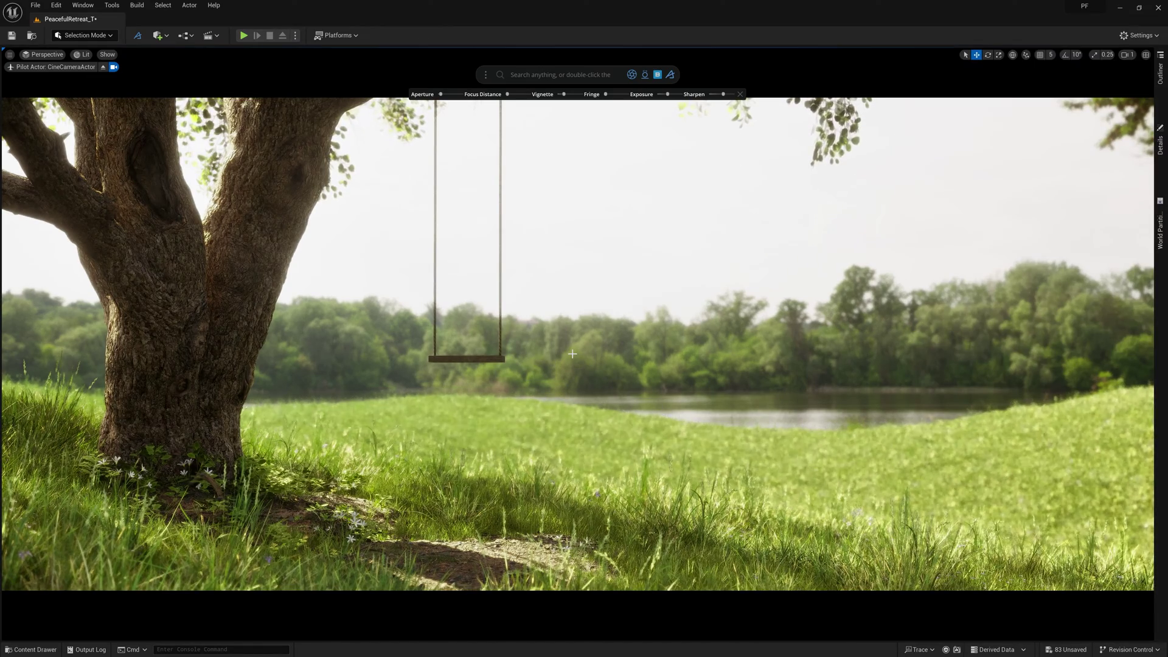
- Cycle the Dash color gradings to apply the Warmth grading to the scene
text(bleach)
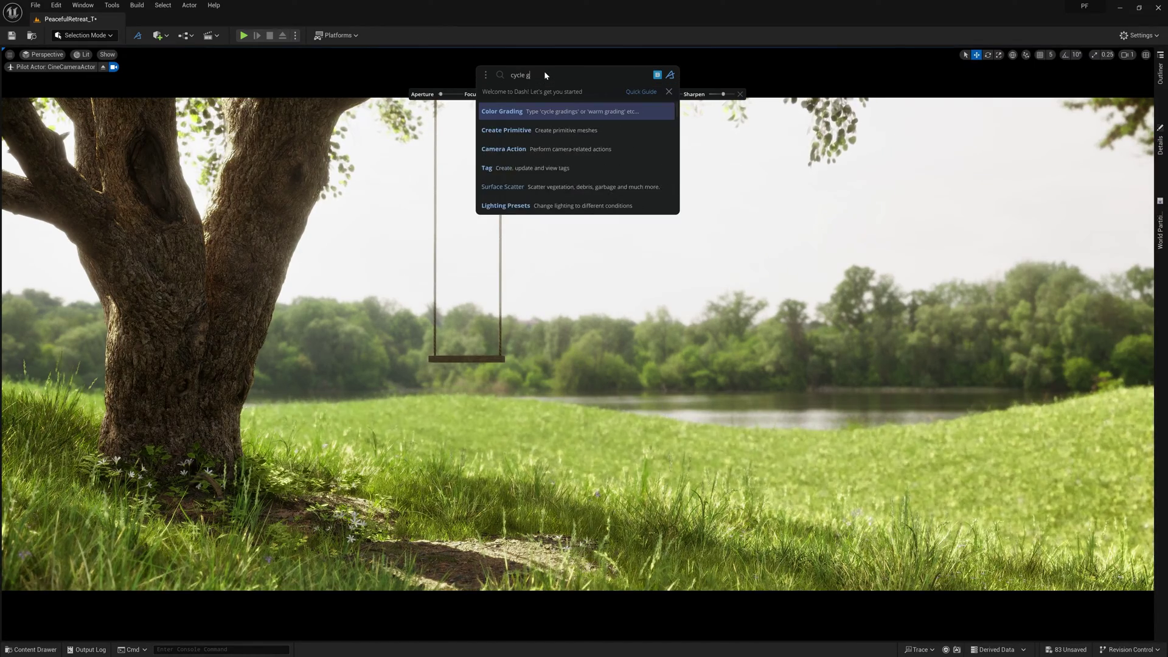
key(Return)
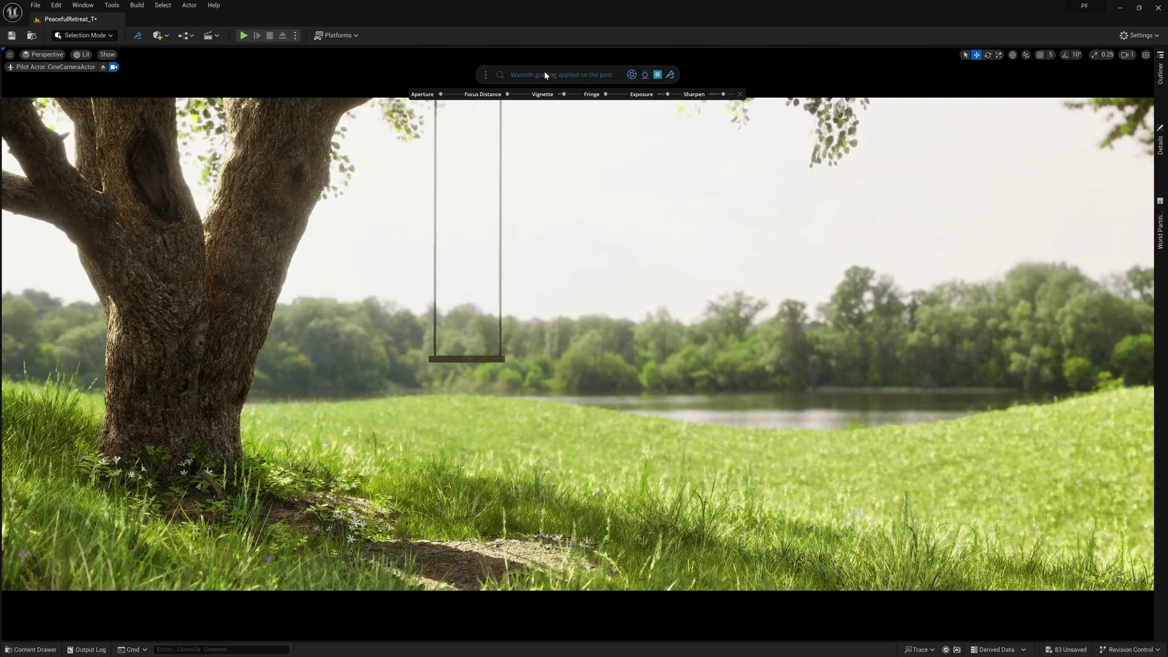